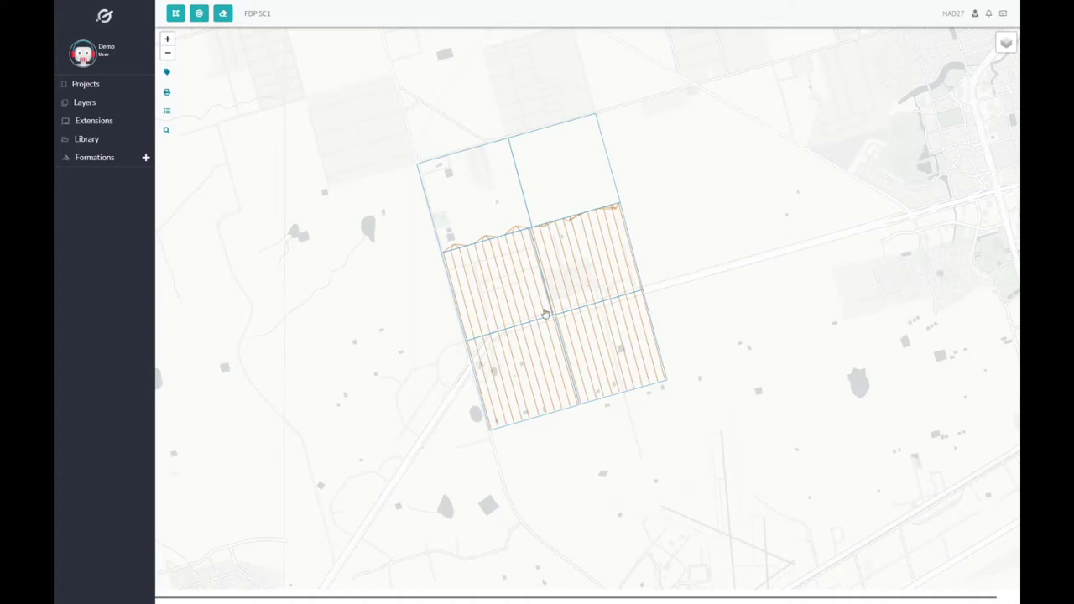
Expand and collapse the Projects list, then expand the Extensions menu in the sidebar.
click(91, 85)
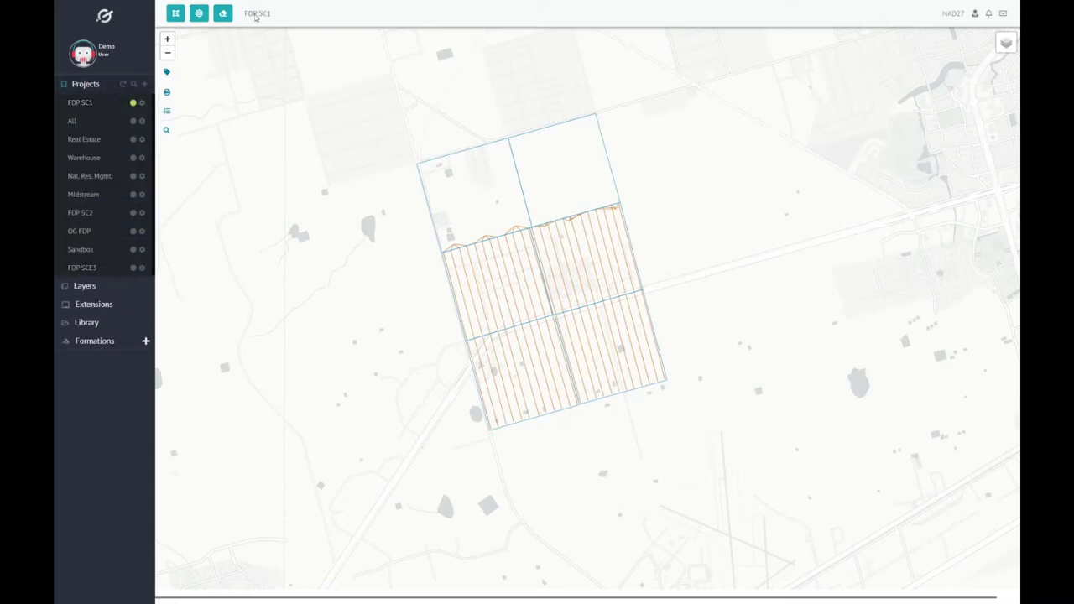
click(94, 85)
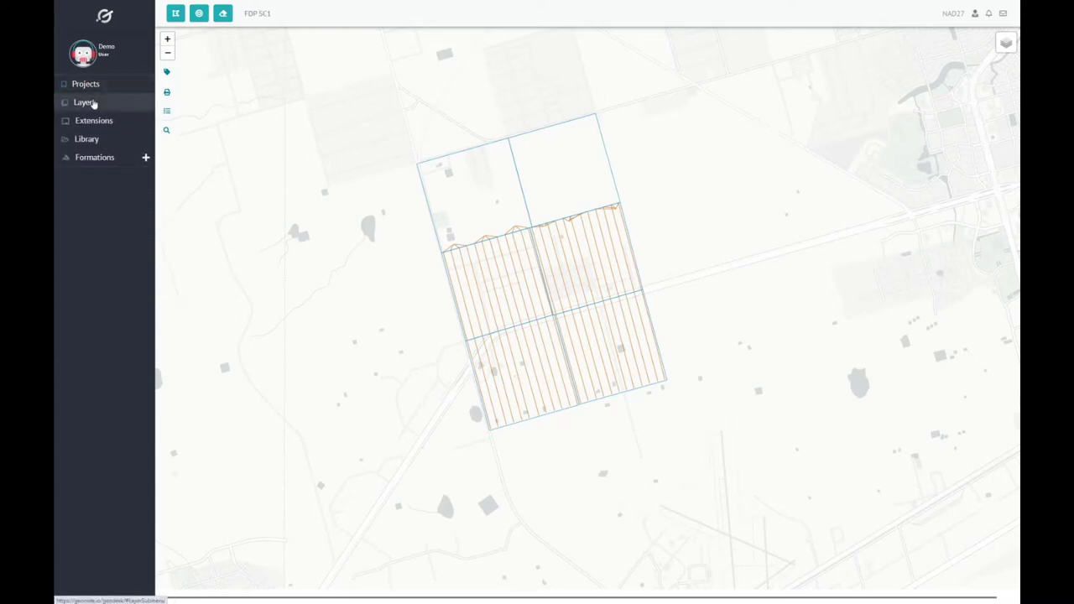
click(94, 122)
Create scenario 'SCE1 Two Rigs' with description 'Scenario 1, Two Rigs' and open its rig calendar.
click(88, 288)
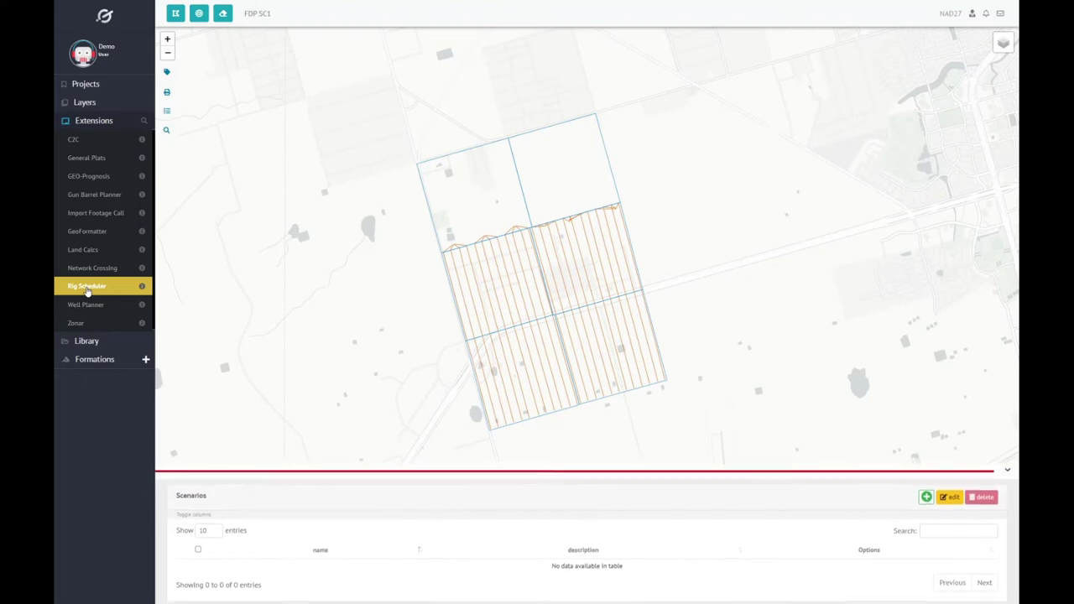
click(929, 495)
text(SCE1 Two Rigs)
key(Tab)
text(Scenario 1, Two Rigs)
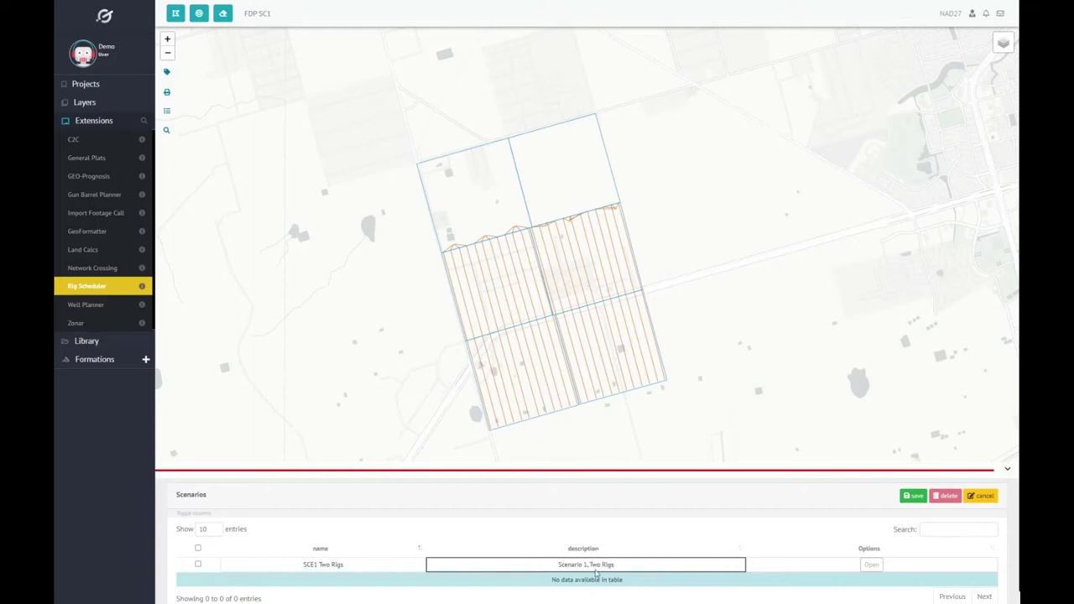
key(Return)
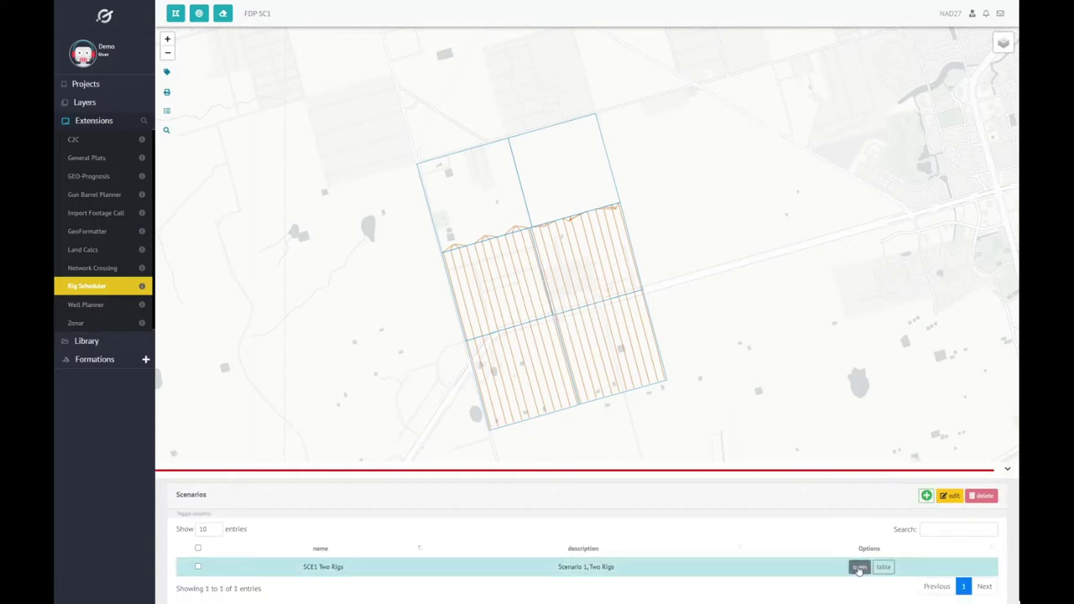
click(859, 568)
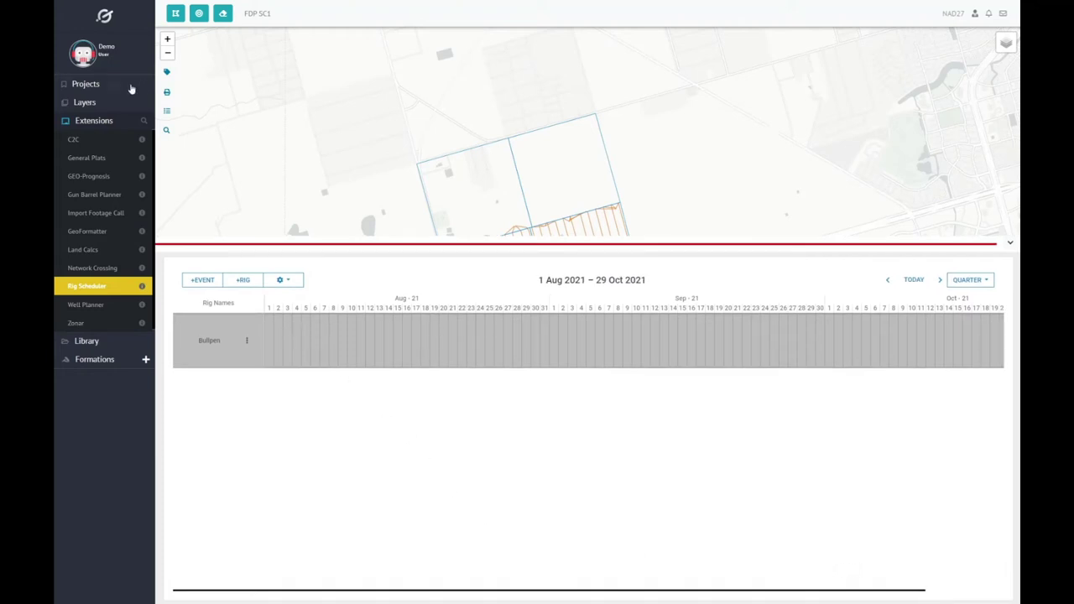
Start a new rig named HP 5050 with a 600-day duration.
click(89, 122)
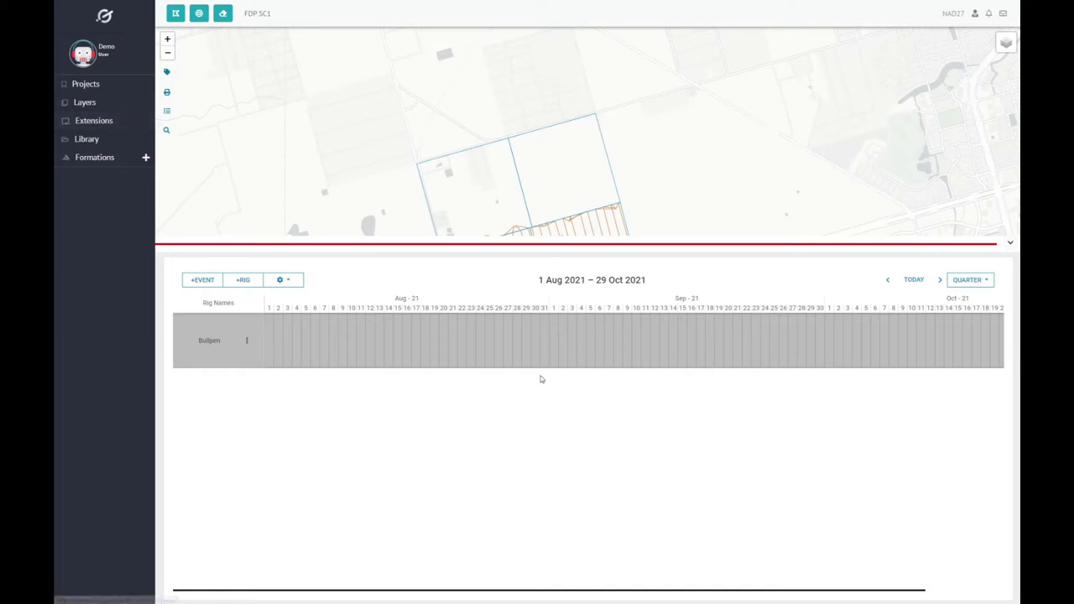
click(245, 282)
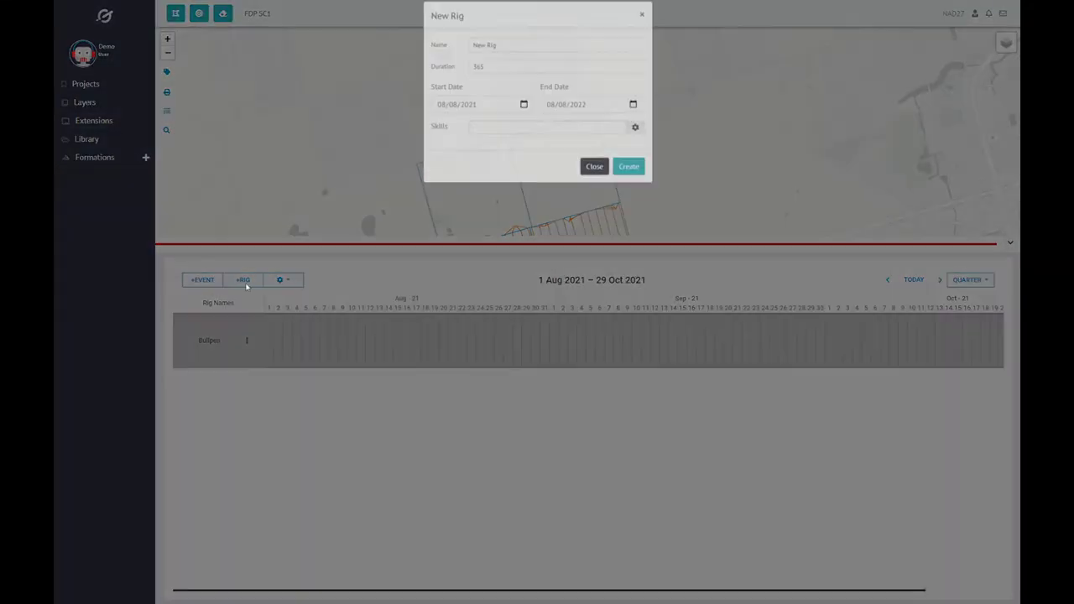
triple_click(515, 54)
text(HP 5050)
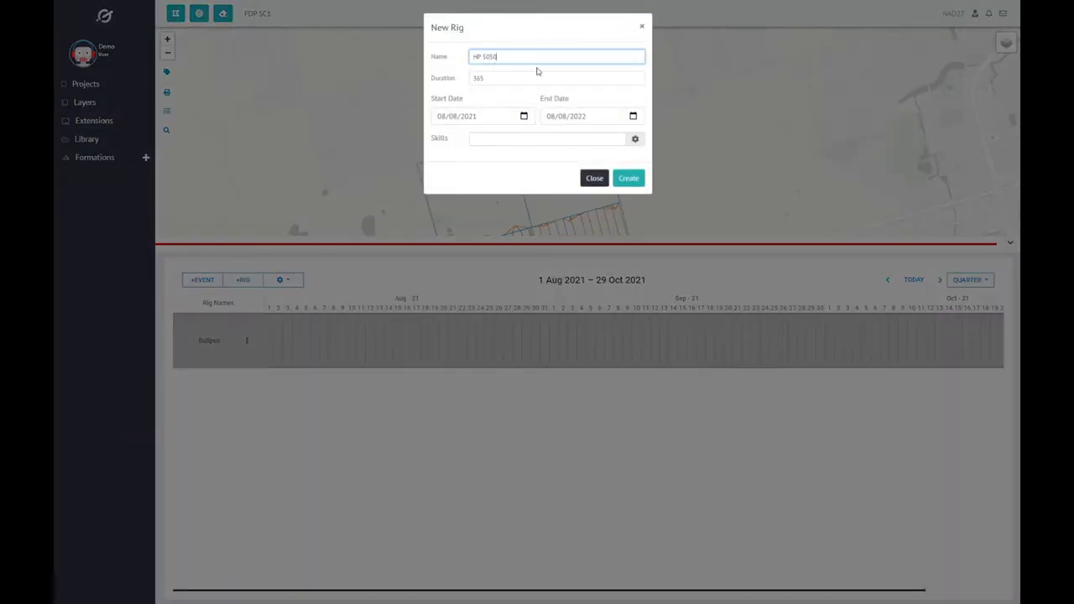
key(Tab)
text(600)
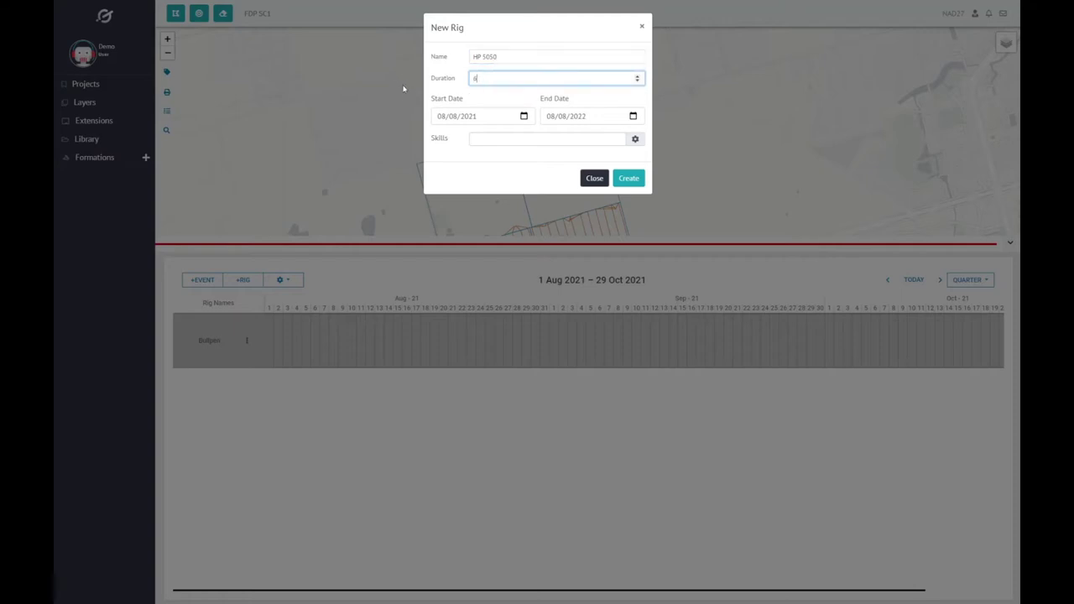
Define a new skill 'Spud Drilling' with description 'Can Spud Drilling'.
click(635, 140)
click(780, 361)
click(835, 408)
click(808, 353)
text(Sp)
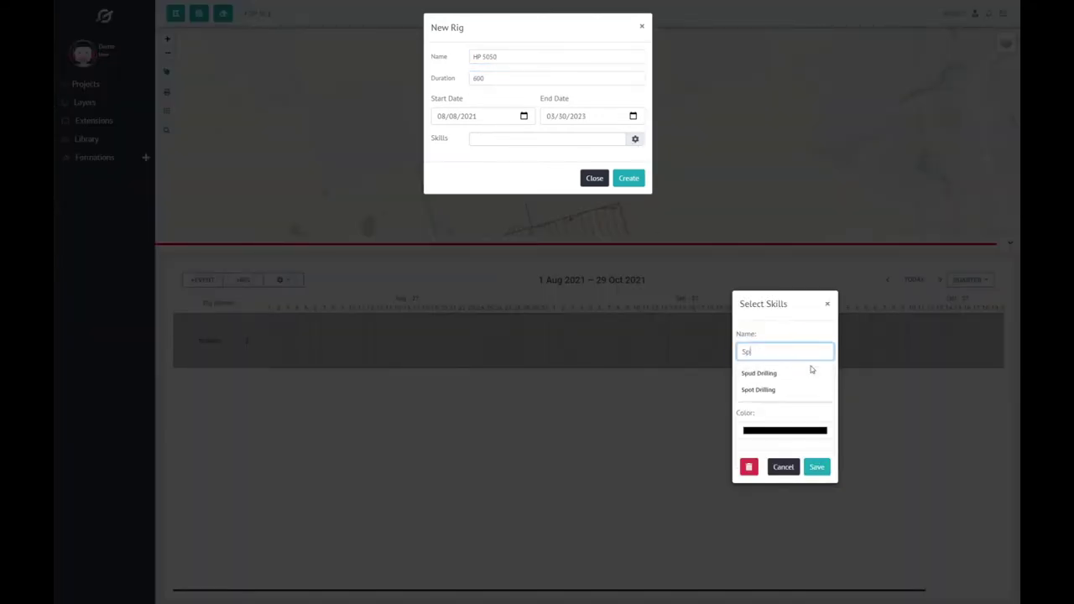
text(ud Drilling)
click(775, 391)
text(Can Spu)
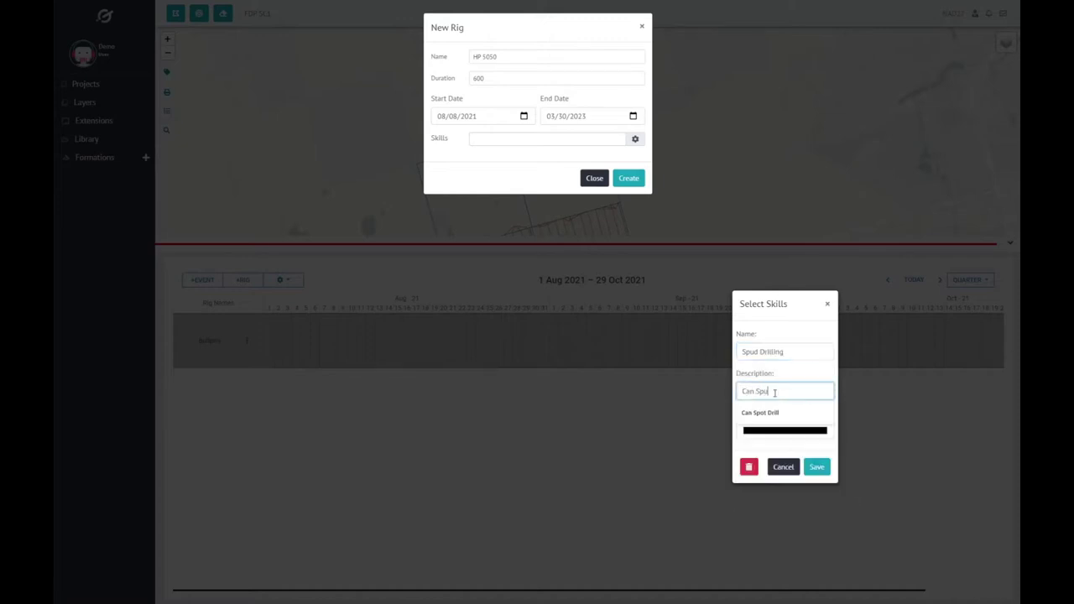
text(d Drilling)
click(816, 467)
Give HP 5050 the H2S and Drill skills and create the rig.
click(783, 373)
click(776, 359)
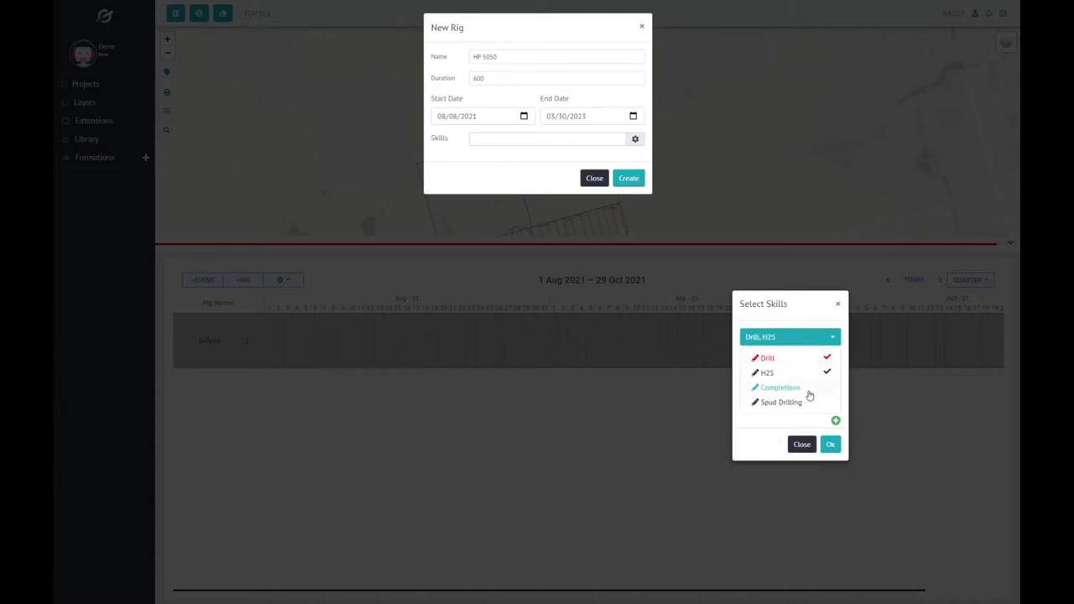
click(829, 444)
click(628, 178)
Add rig HP 6050 with a 900-day duration and the Completions skill.
click(241, 280)
text(HP 6050)
key(Tab)
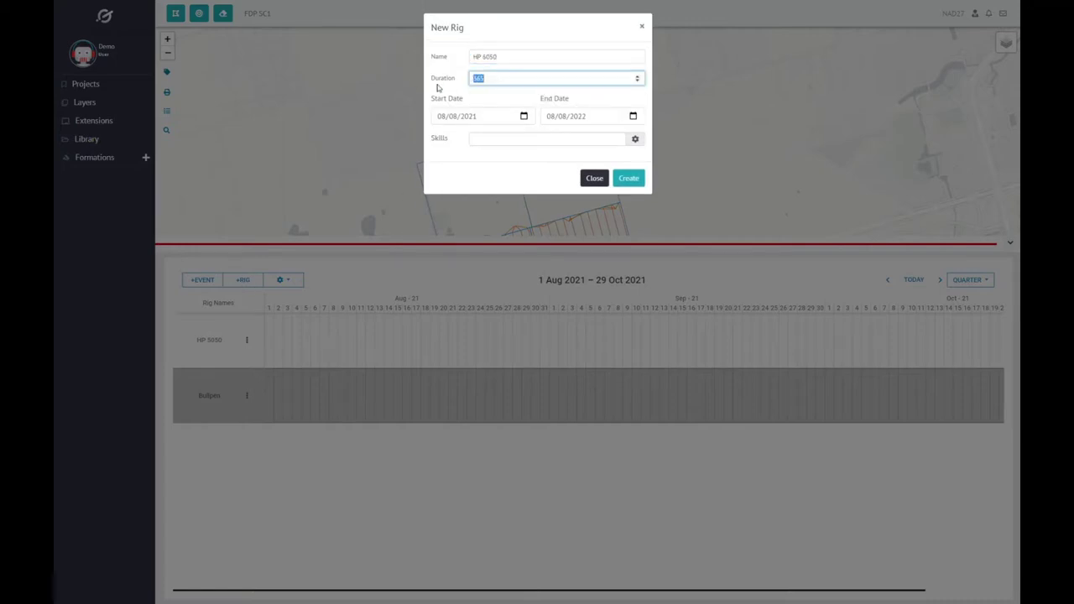
text(900)
click(635, 138)
click(779, 386)
click(830, 444)
click(623, 180)
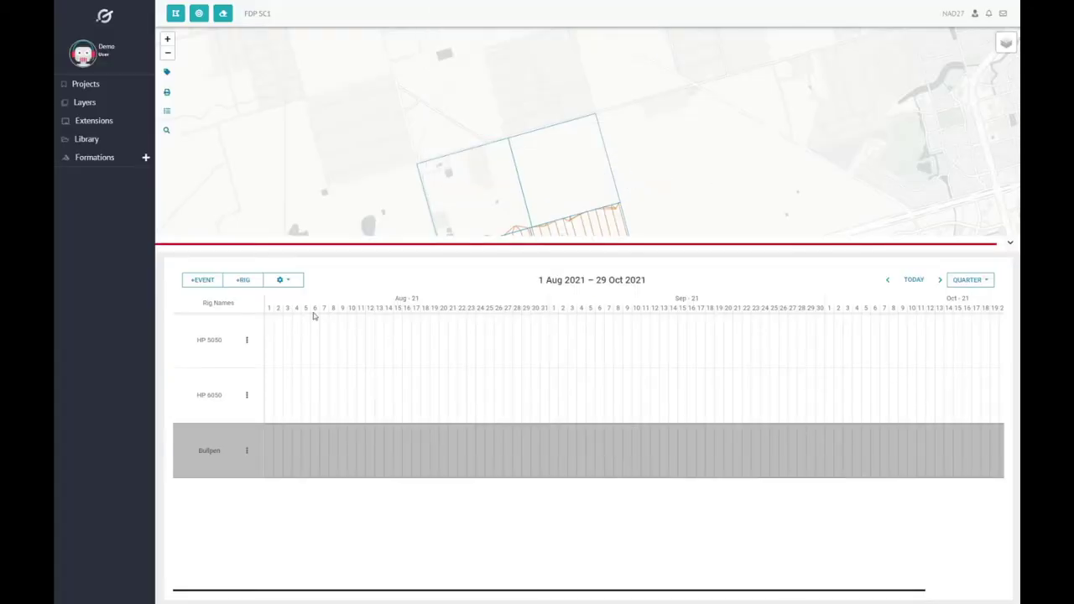
Create the rig 'Frac Crew #1' with duration 900 and the Completions skill.
click(243, 280)
text(Frac)
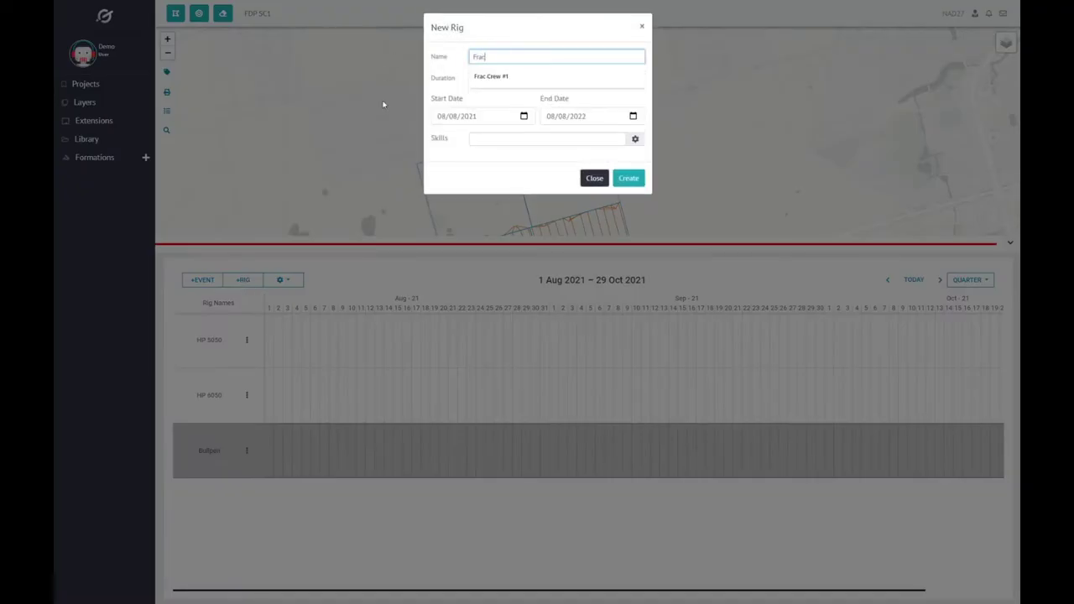
text( Crew #1)
key(Tab)
text(900)
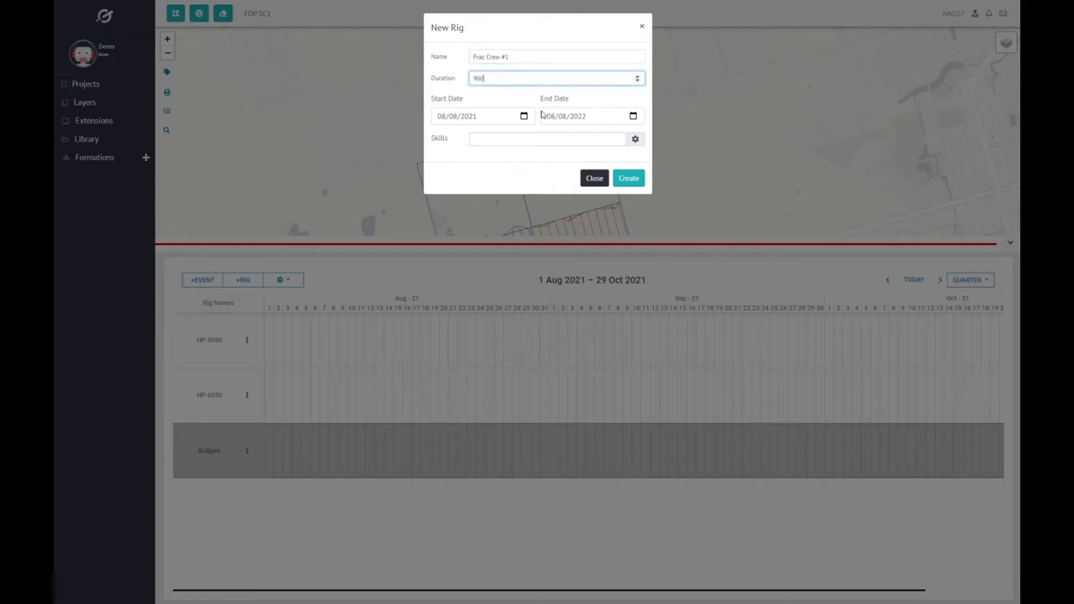
click(635, 138)
click(776, 389)
click(830, 443)
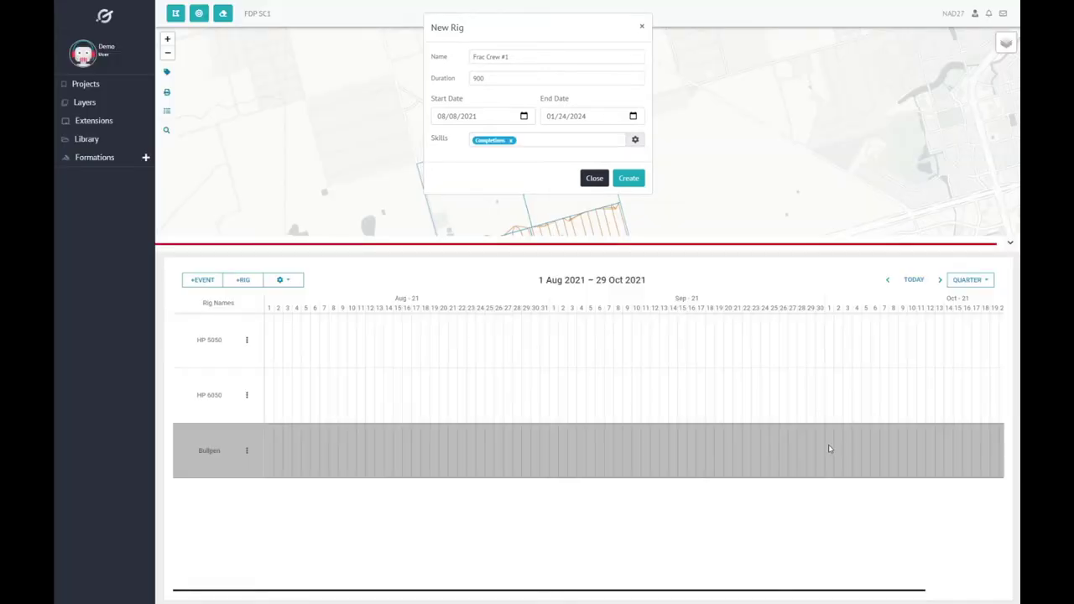
click(628, 178)
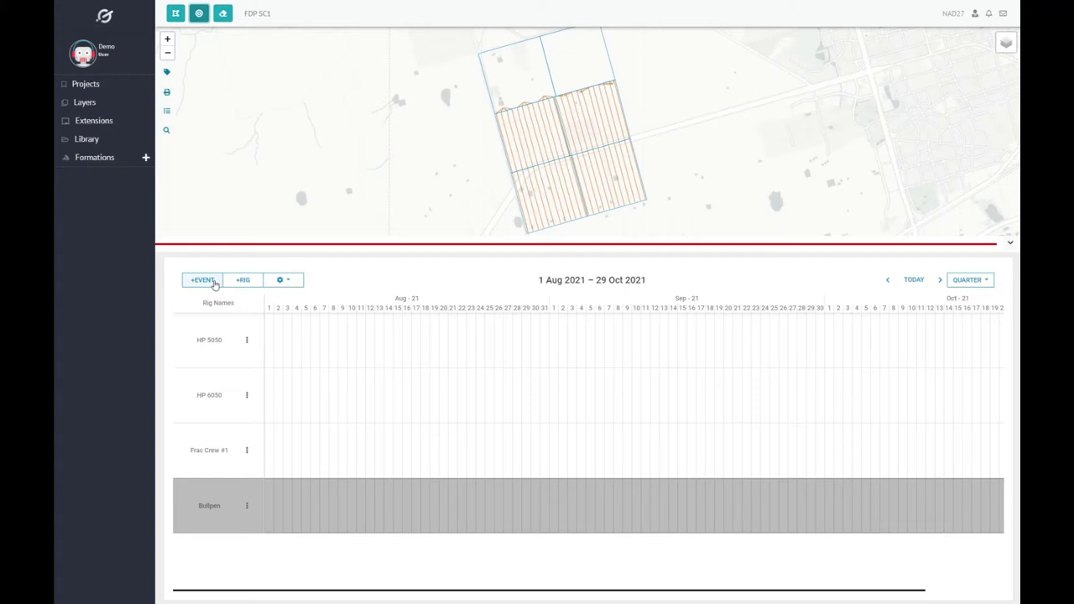
Start a new rig event and base it on Well Template 2.
click(212, 283)
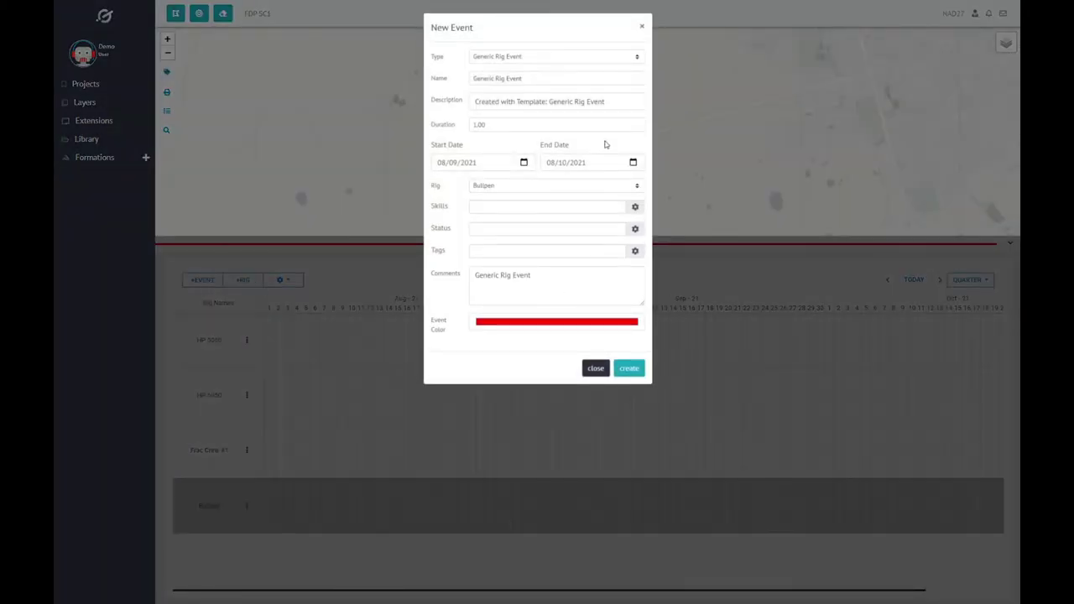
click(598, 57)
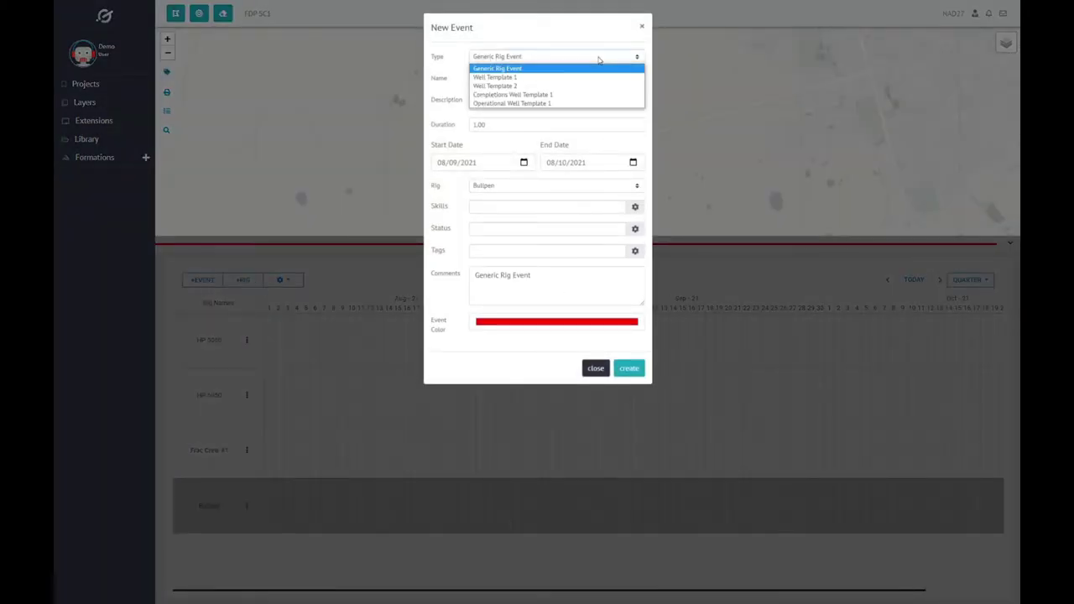
click(527, 86)
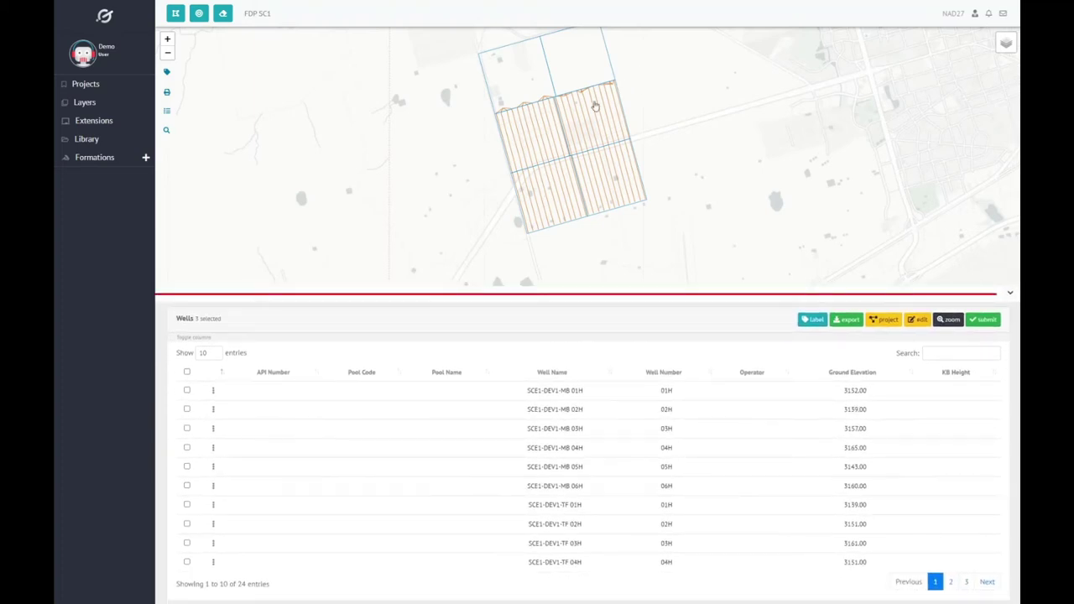
Lasso-select all 24 wells on the map and submit them to the event.
click(175, 13)
mouse_move(468, 211)
mouse_down()
mouse_move(553, 272)
mouse_move(736, 159)
mouse_move(435, 68)
mouse_move(361, 210)
mouse_up()
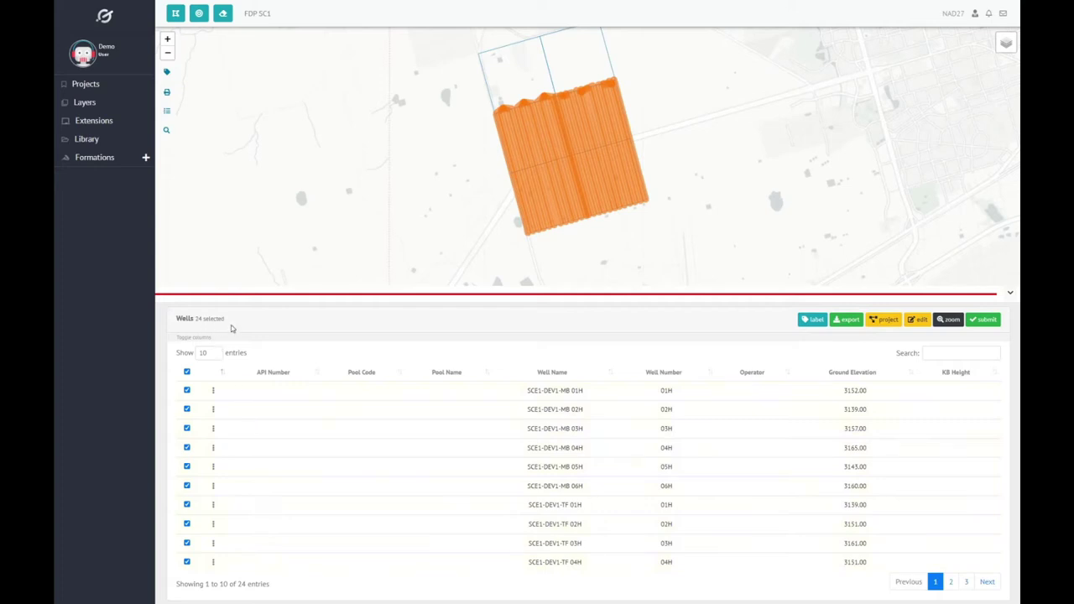
click(982, 320)
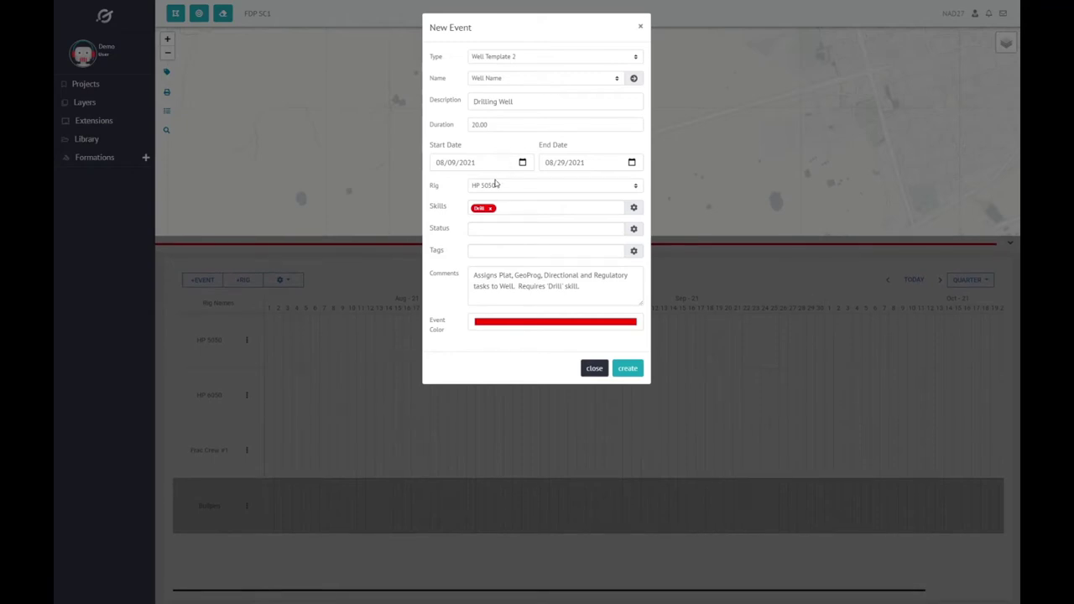
Assign the events to the Bullpen rig and create the 20-day Drilling Well events.
click(498, 186)
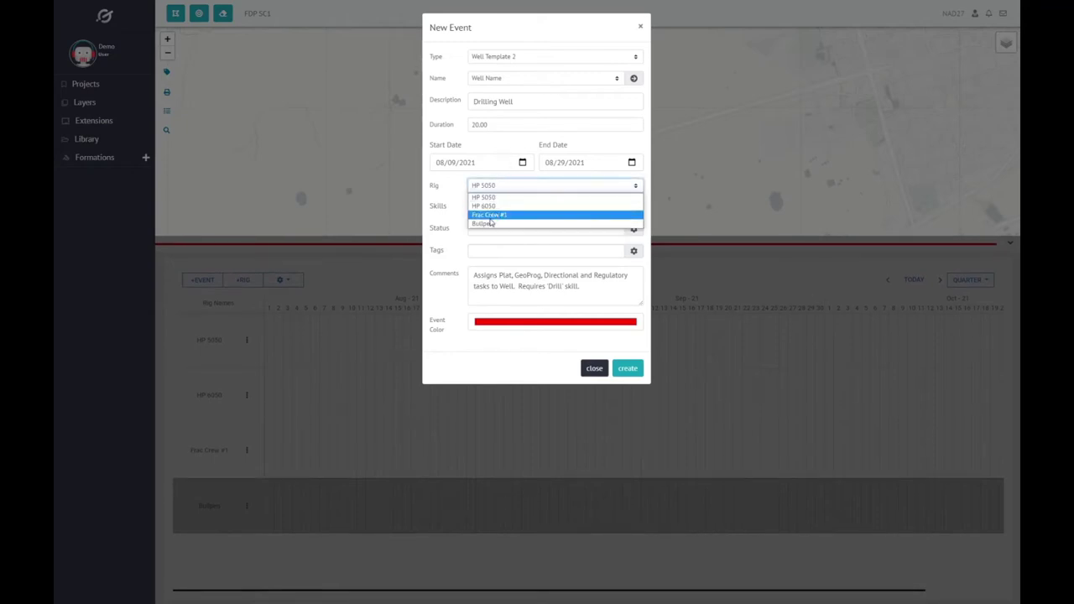
click(491, 223)
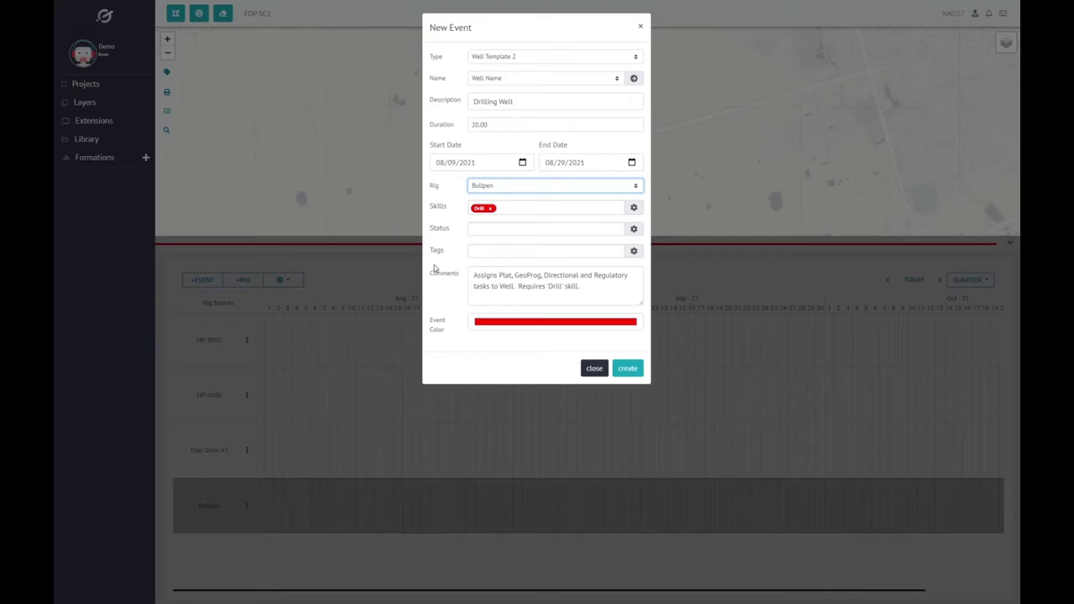
click(631, 373)
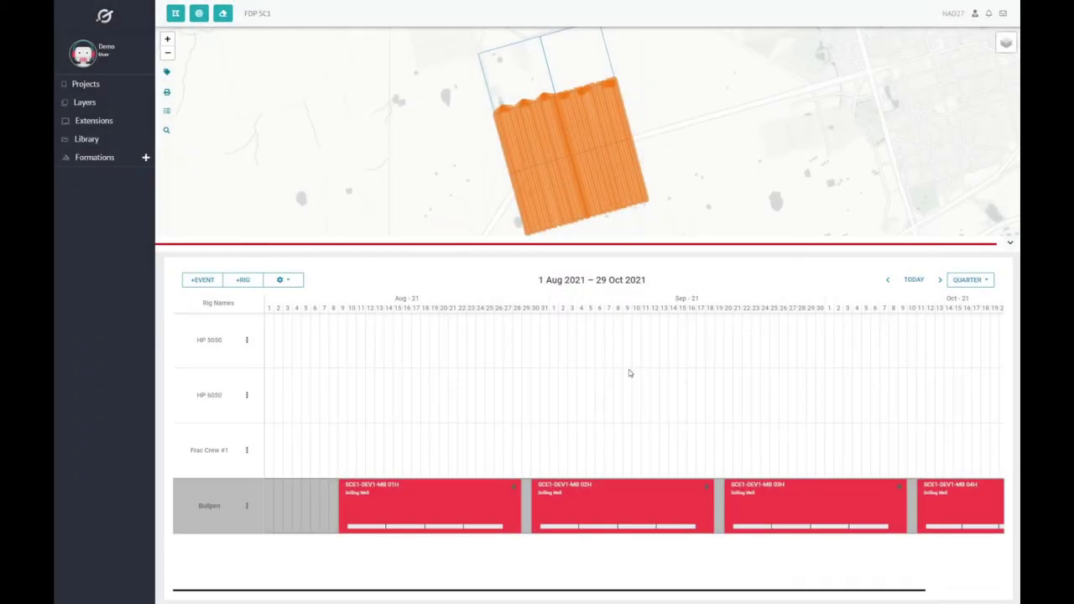
click(971, 280)
Reschedule the SCE1-DEV1-MB 02H event, switching the timeline between year and quarter views.
click(964, 327)
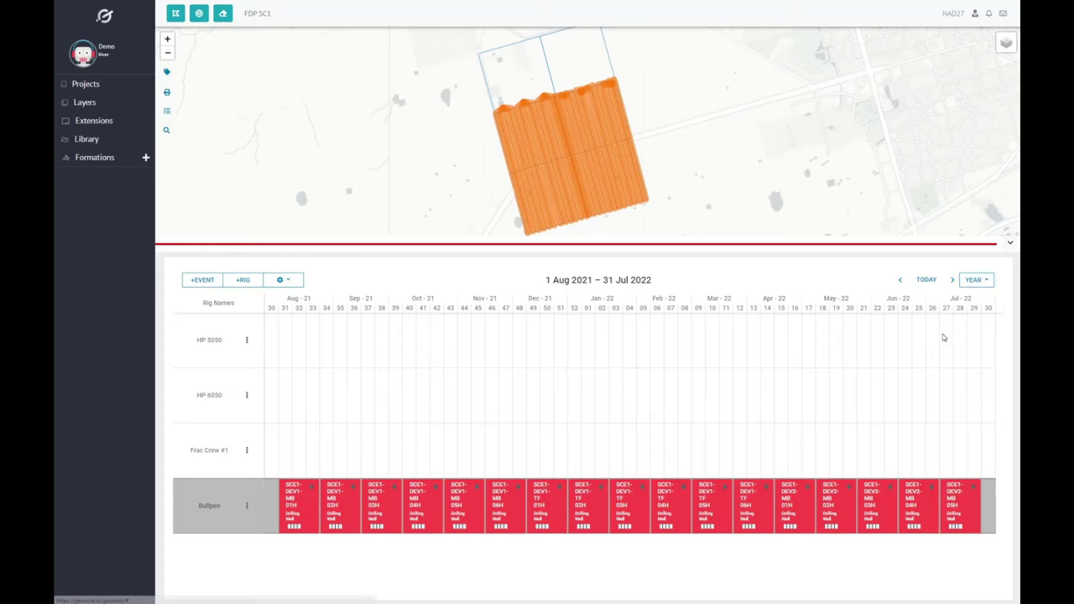
click(312, 492)
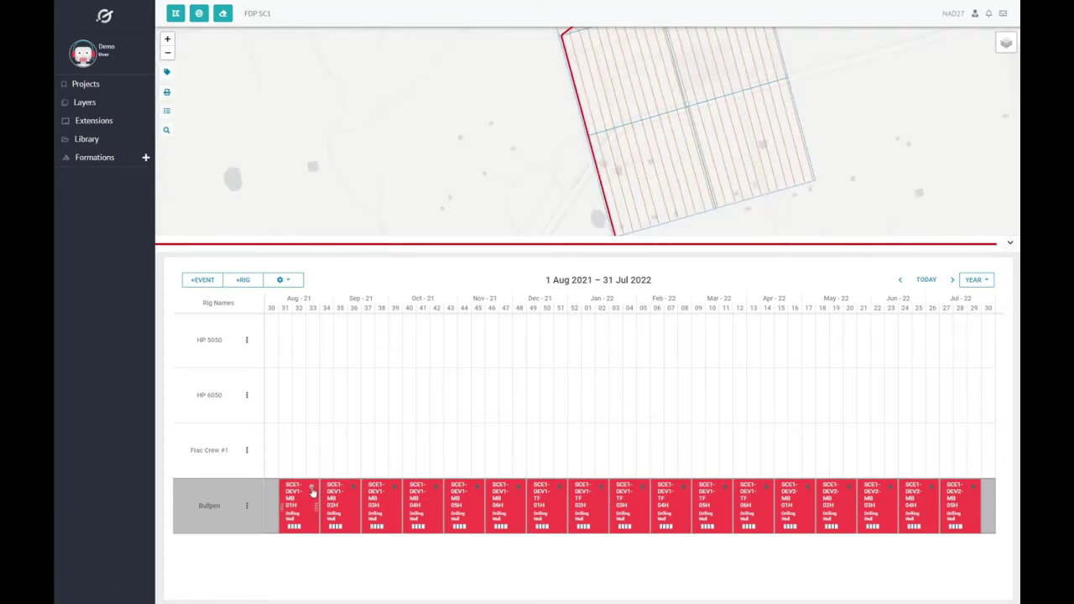
drag(353, 492, 366, 491)
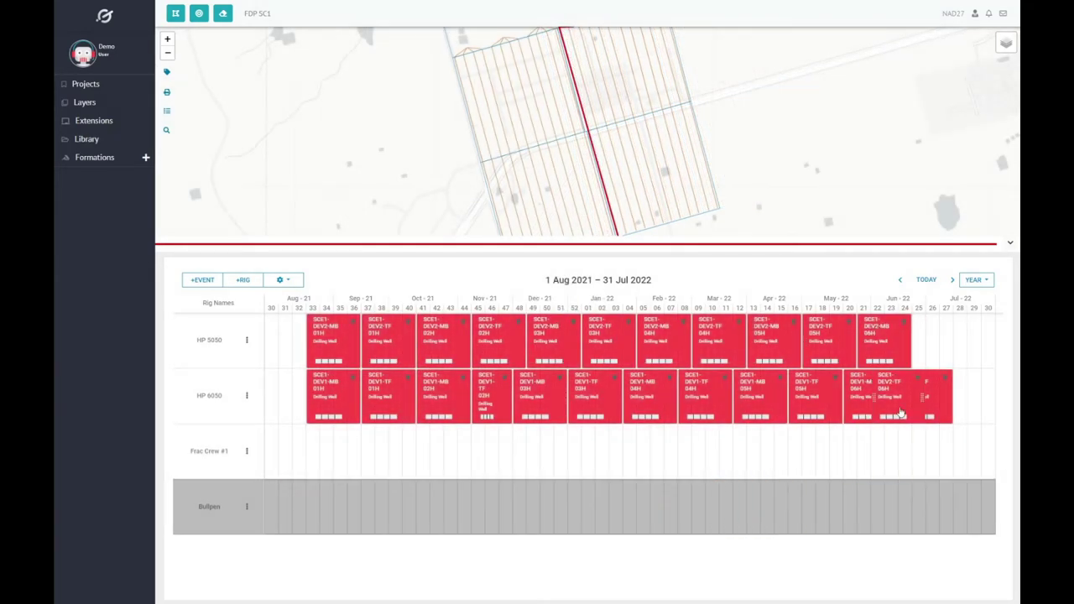
click(974, 280)
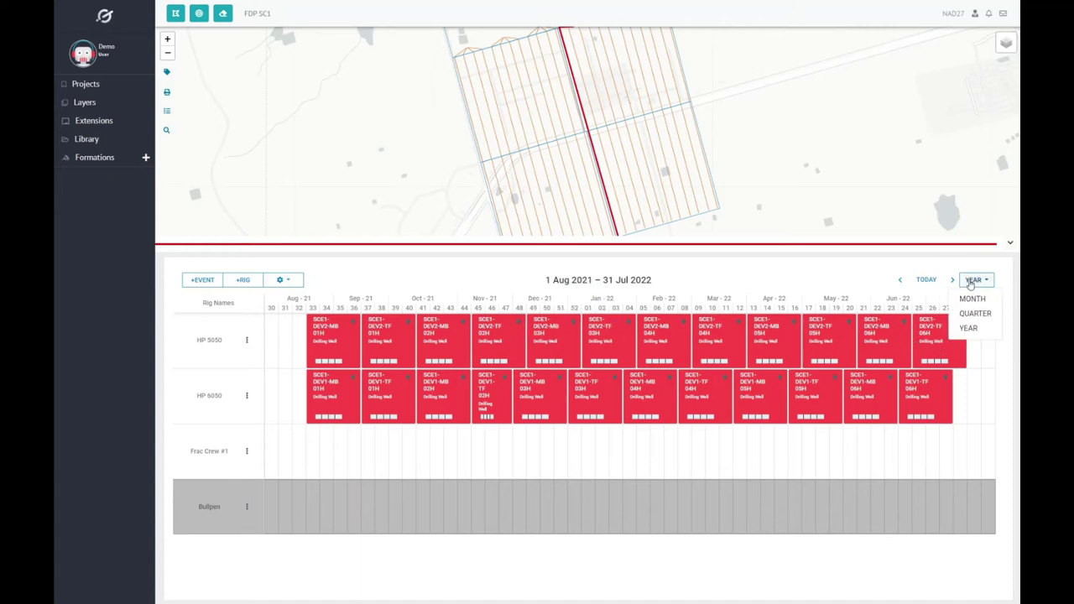
click(970, 314)
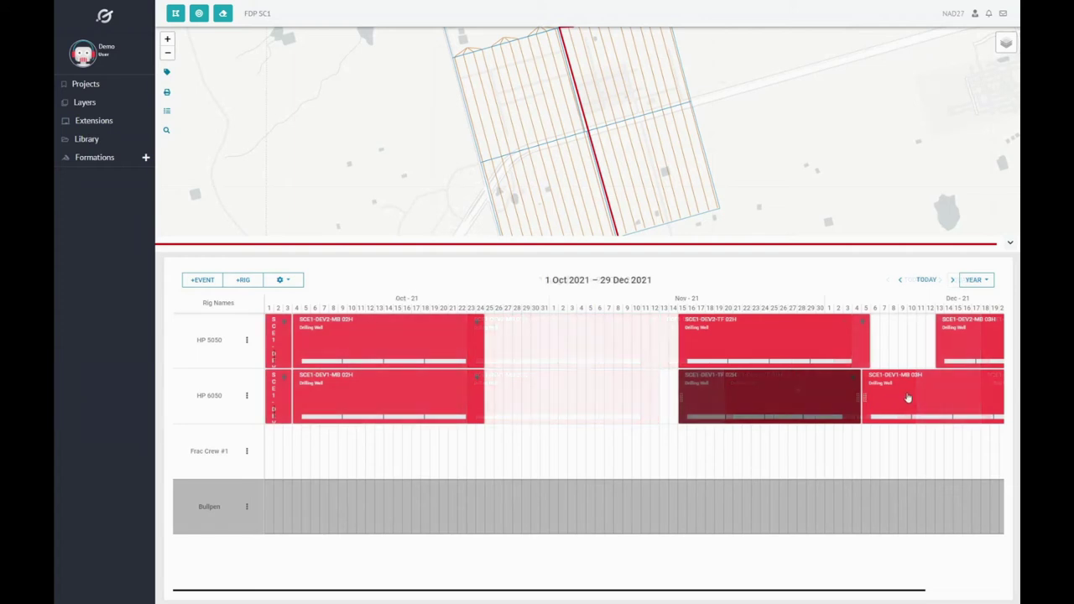
Move the HP 6050 and HP 5050 events earlier and drag SCE1-DEV2-MB 01H onto HP 5050.
drag(800, 407, 710, 408)
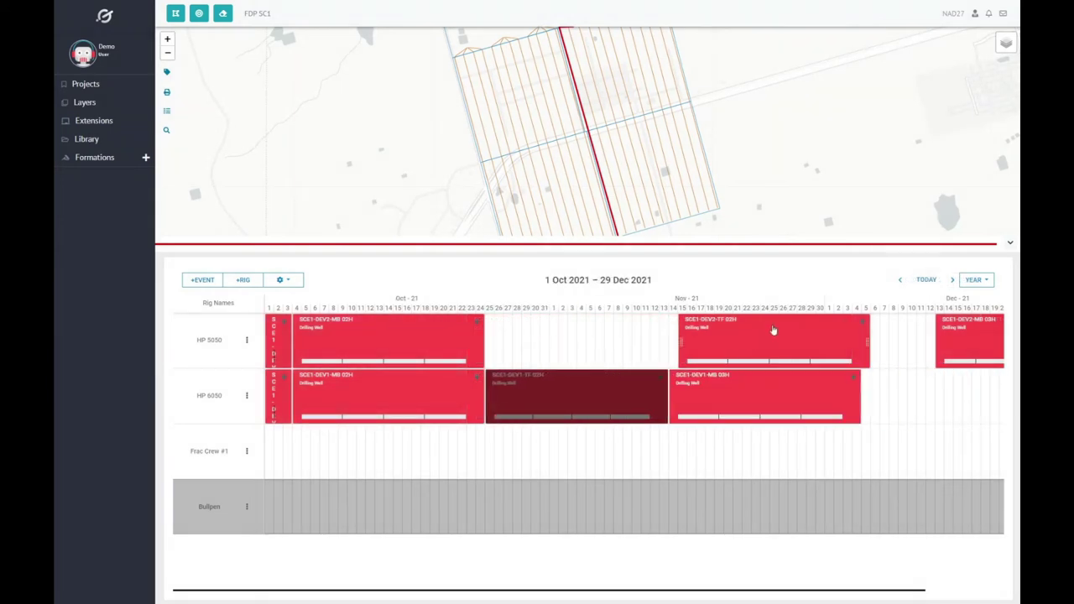
drag(959, 339, 790, 354)
click(808, 342)
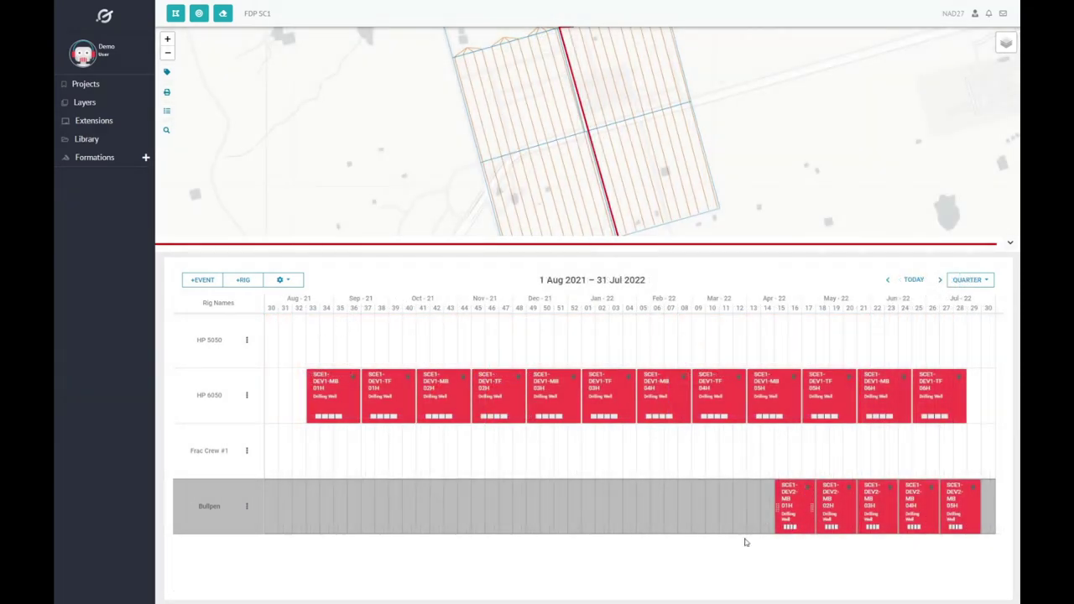
drag(790, 515, 330, 349)
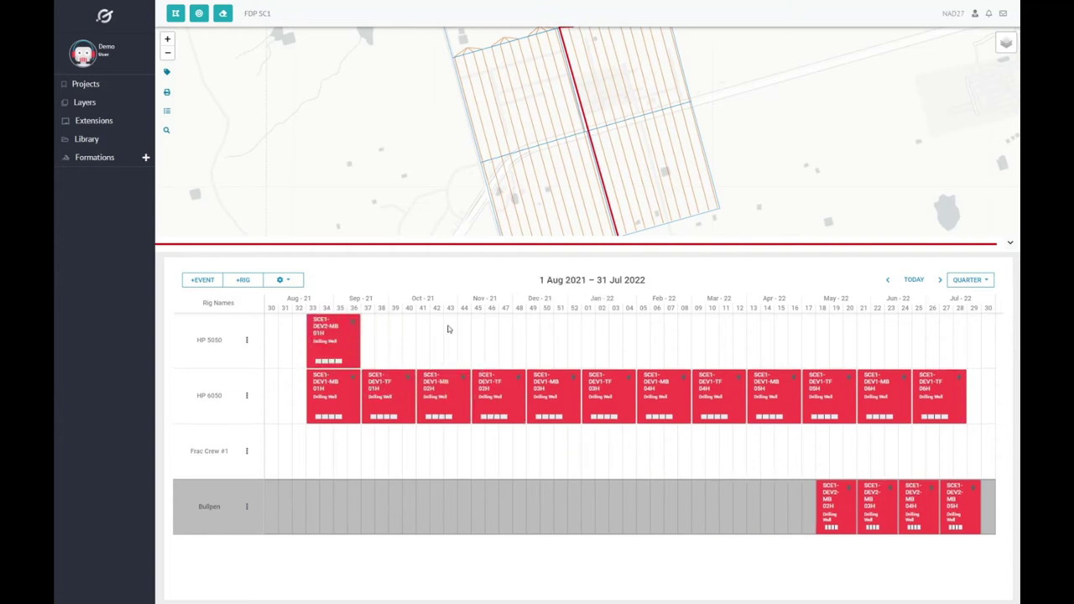
click(282, 282)
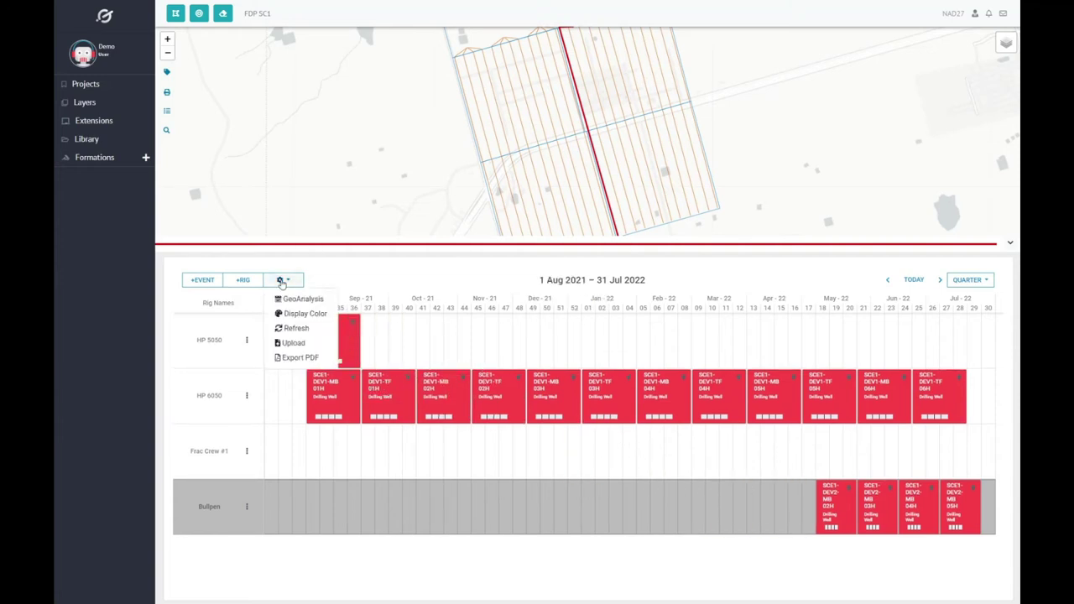
Save a Rig Inspection on HP 5050, 10/10–10/24/2021, requiring H2S, coloured olive.
click(296, 329)
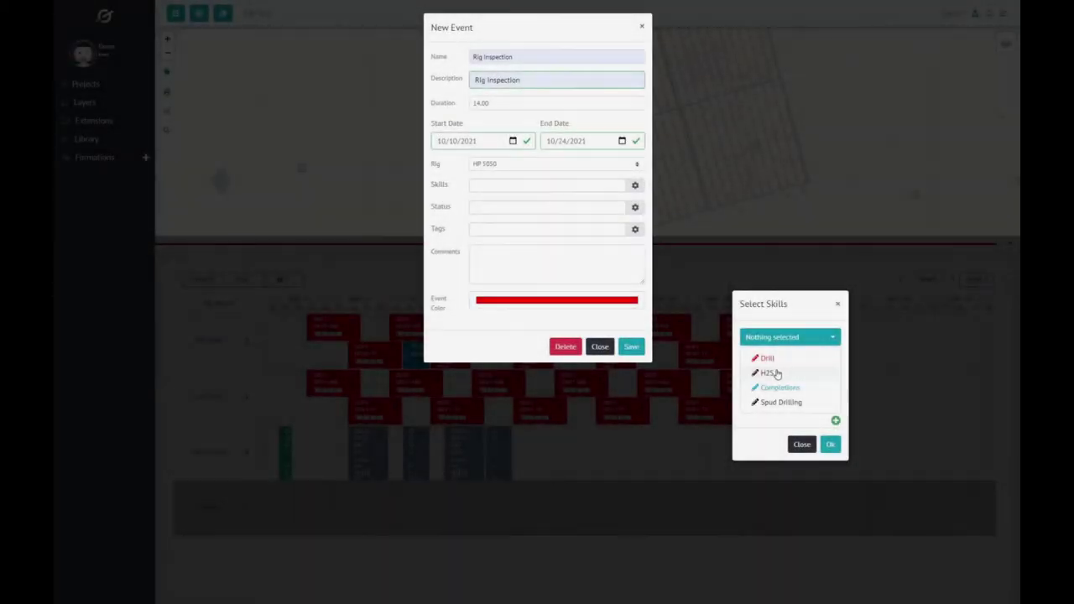
click(776, 372)
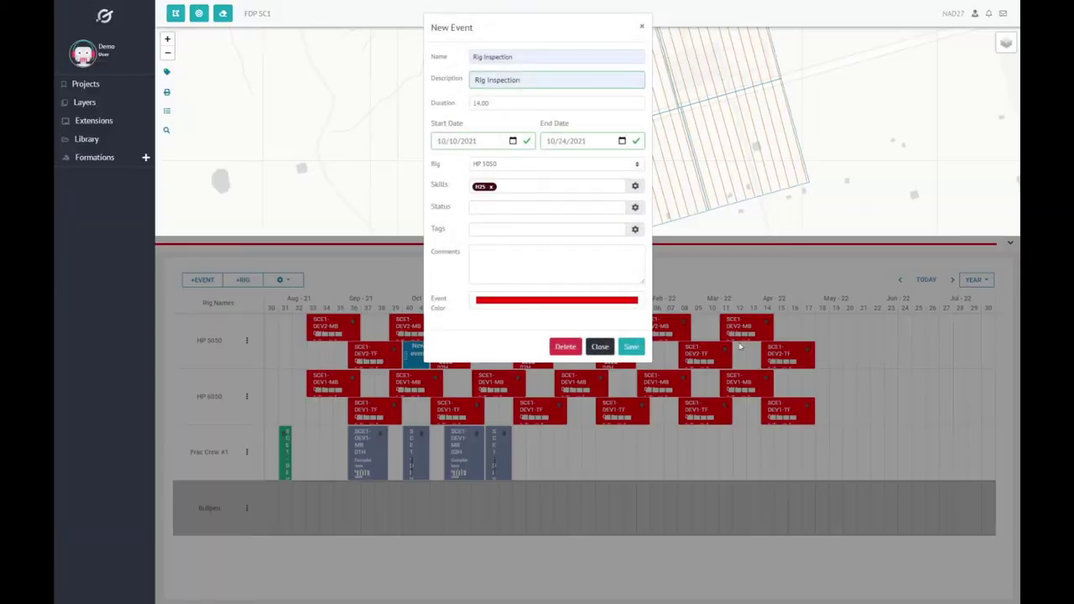
click(505, 304)
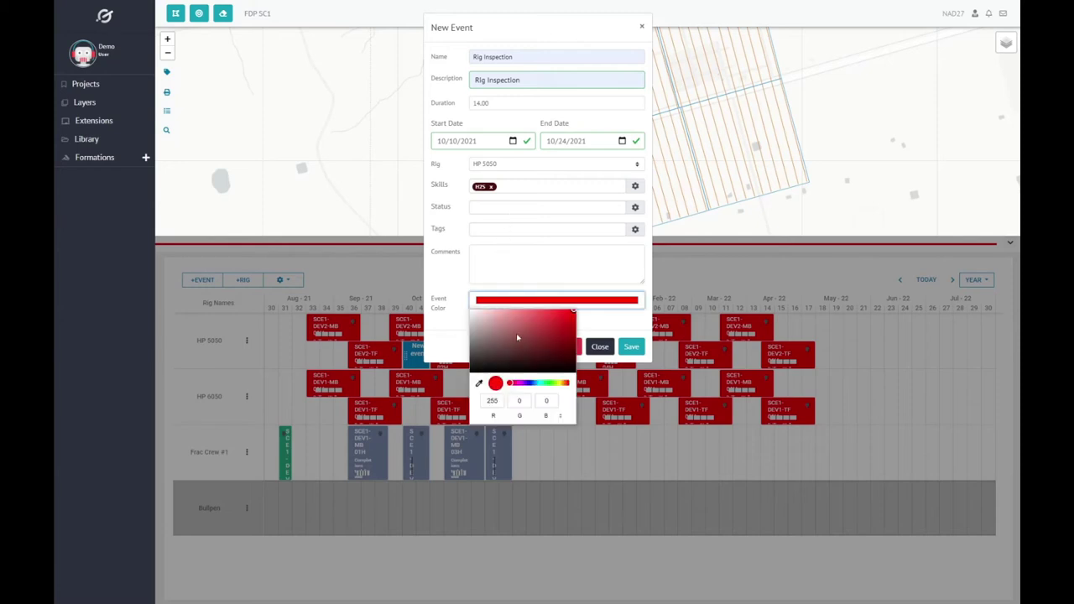
drag(539, 386, 560, 384)
click(537, 324)
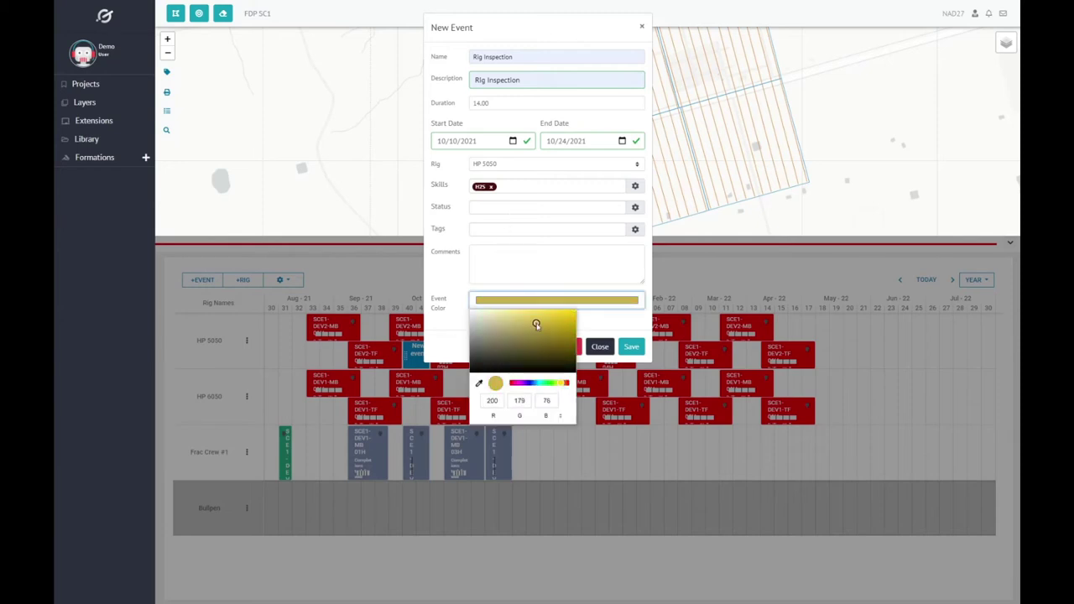
click(598, 326)
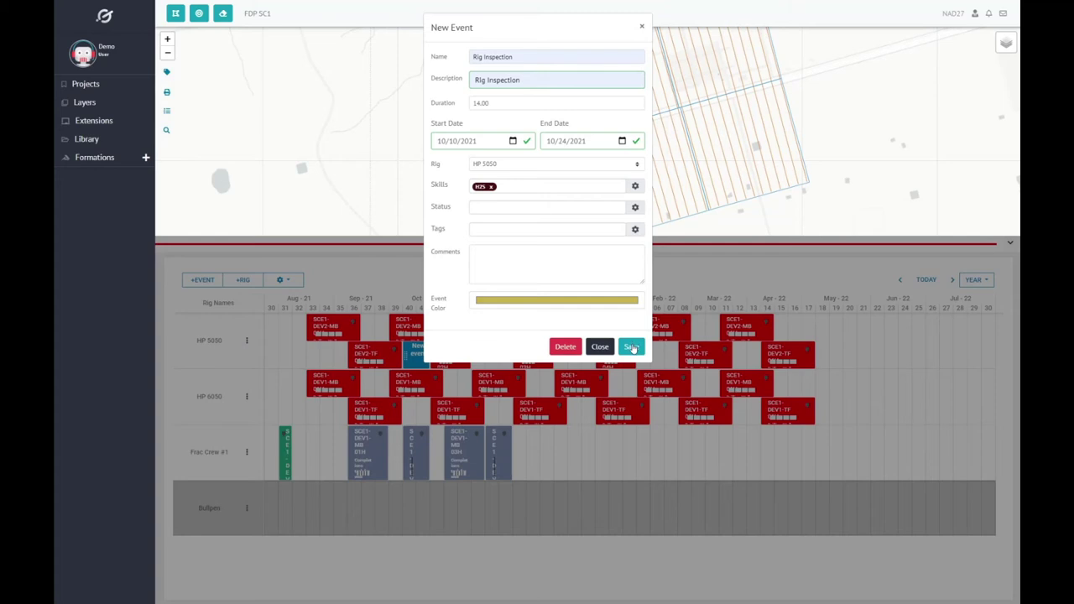
click(631, 348)
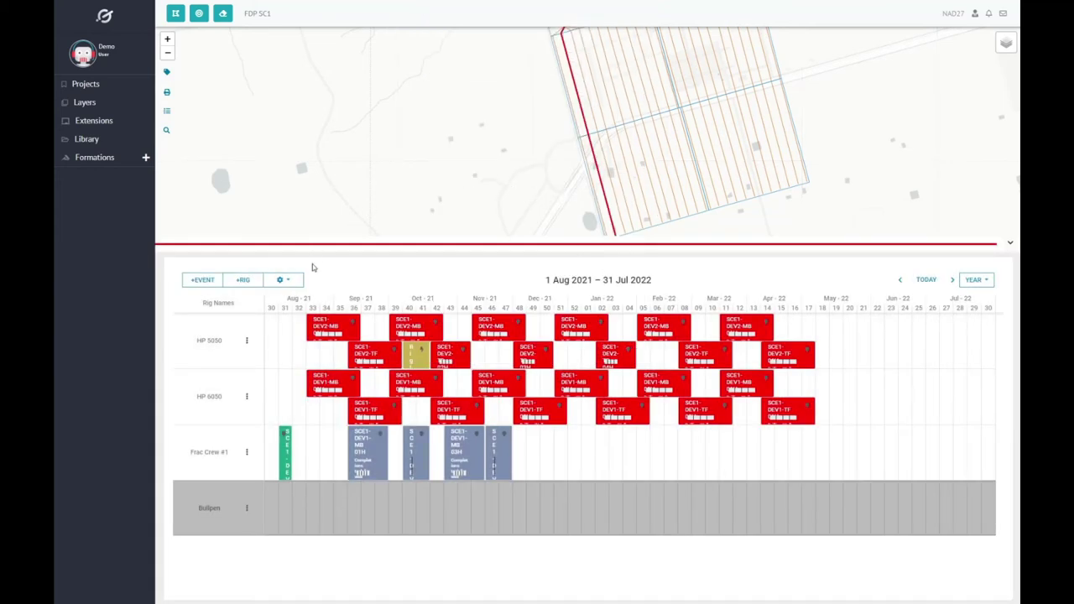
Run GeoAnalysis with 1000 ft XY and Z tolerances, considering all events plus Online status.
click(285, 282)
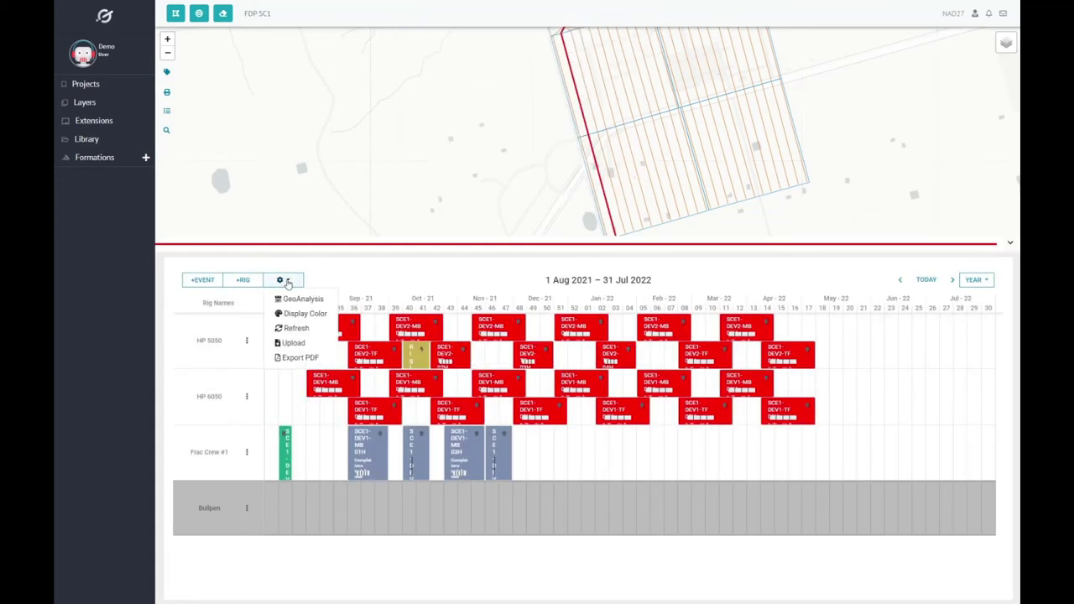
click(296, 304)
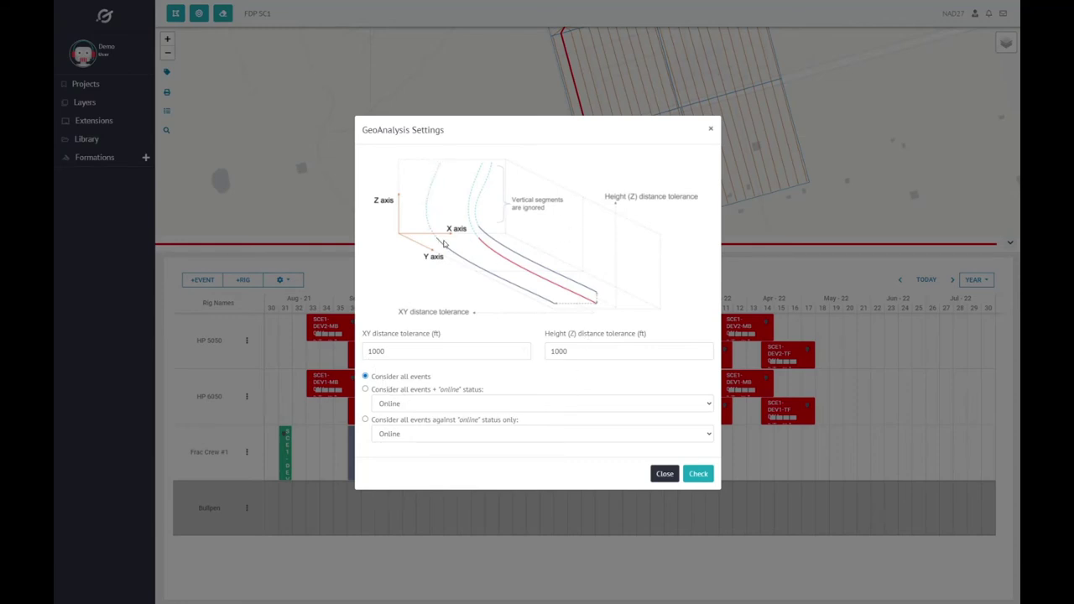
click(521, 351)
click(585, 337)
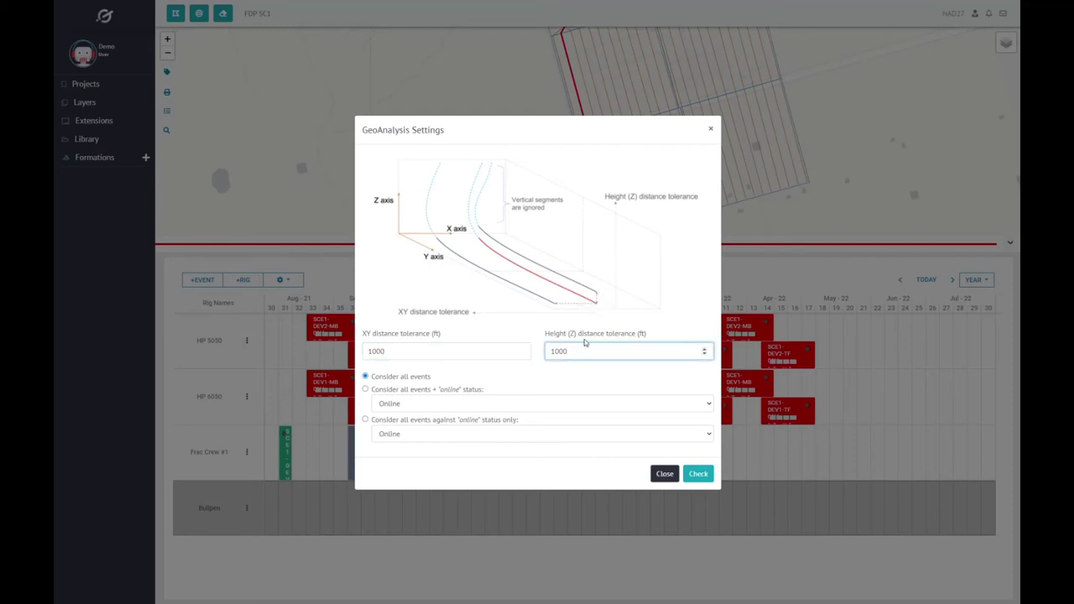
click(367, 392)
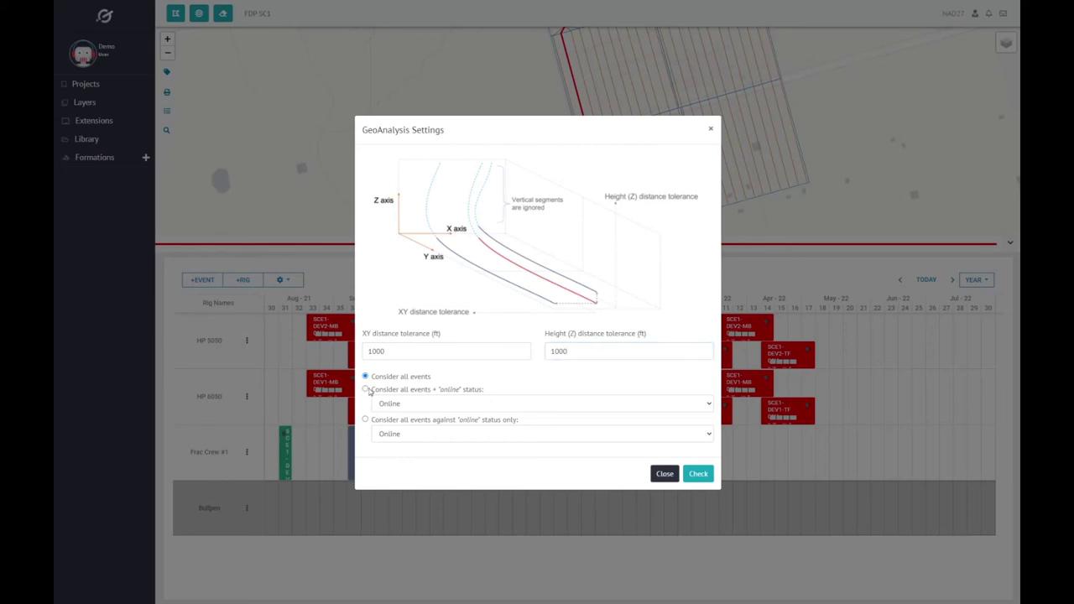
click(424, 404)
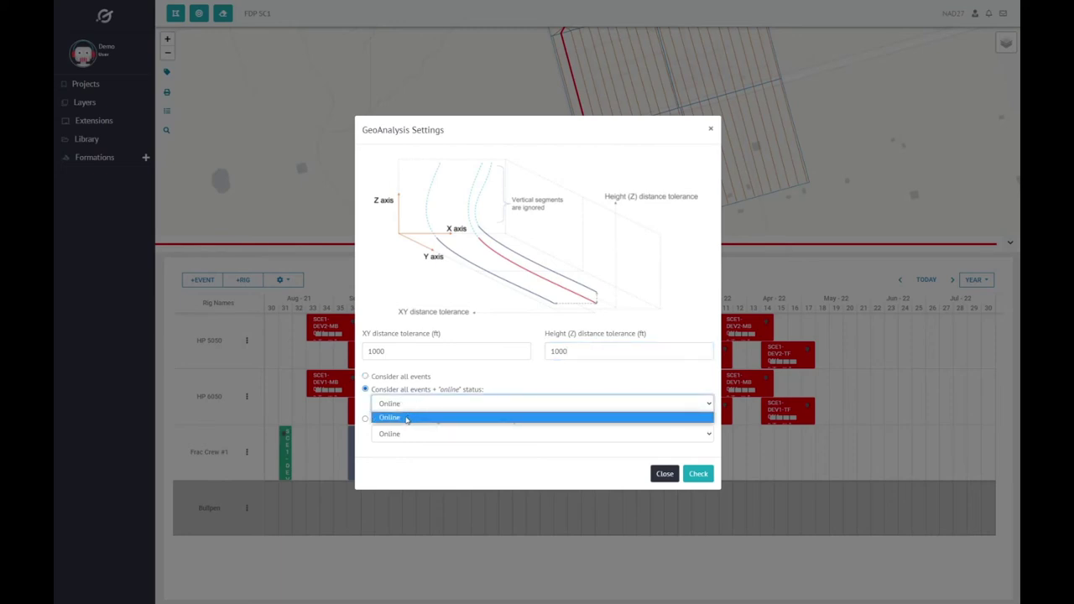
click(409, 418)
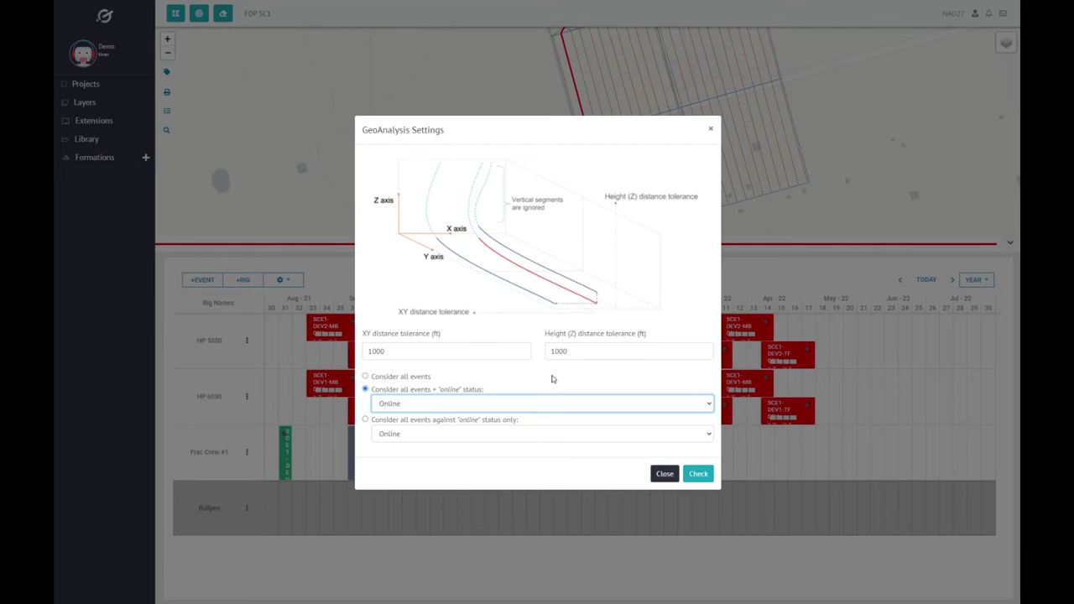
click(700, 474)
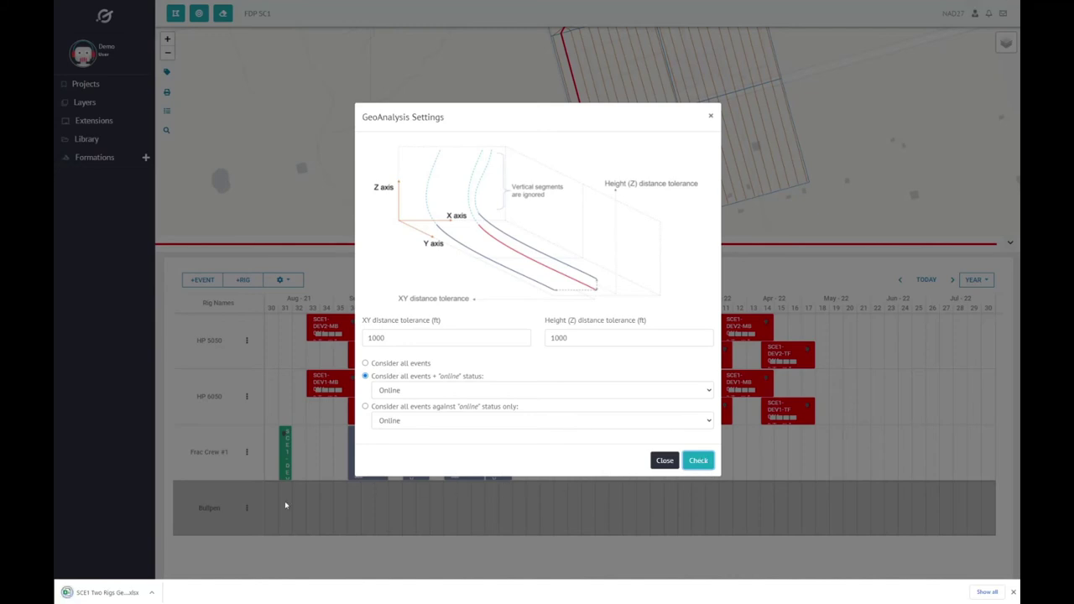
Open the downloaded SCE1 Two Rigs issues workbook and view the GeoAnalysis Summary sheet.
click(118, 594)
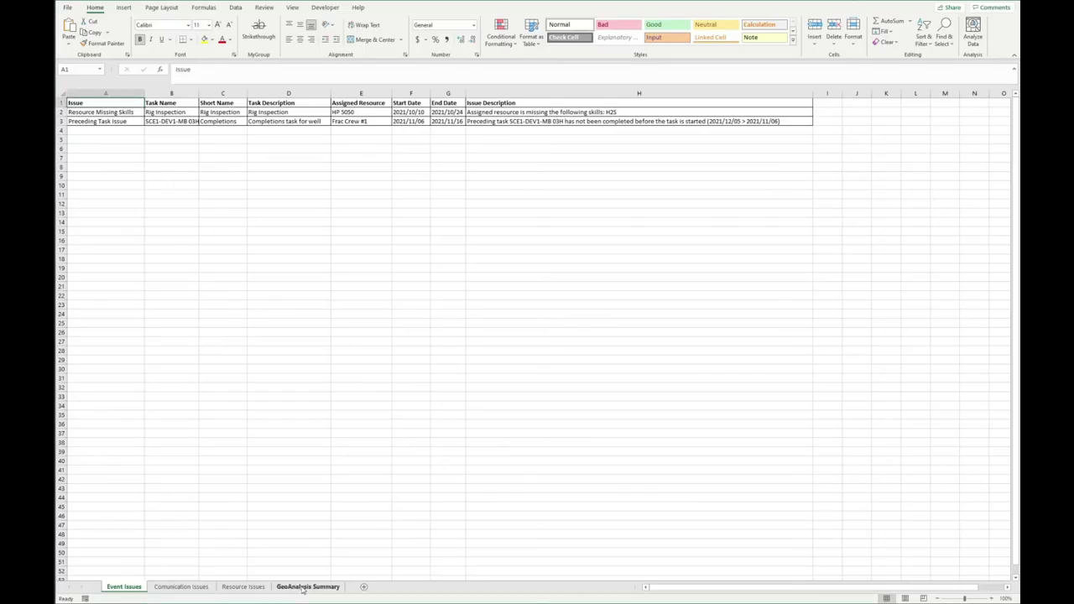
click(303, 587)
scroll(252, 156, up, 6)
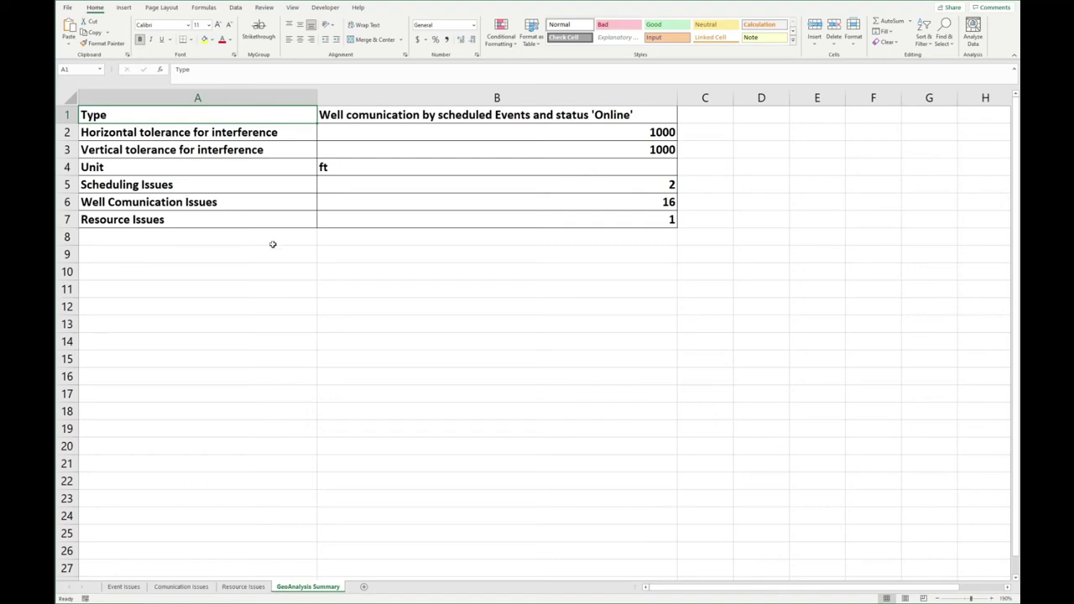
Review the Event Issues sheet's missing H2S skill entry, then the Comunication Issues sheet.
click(121, 588)
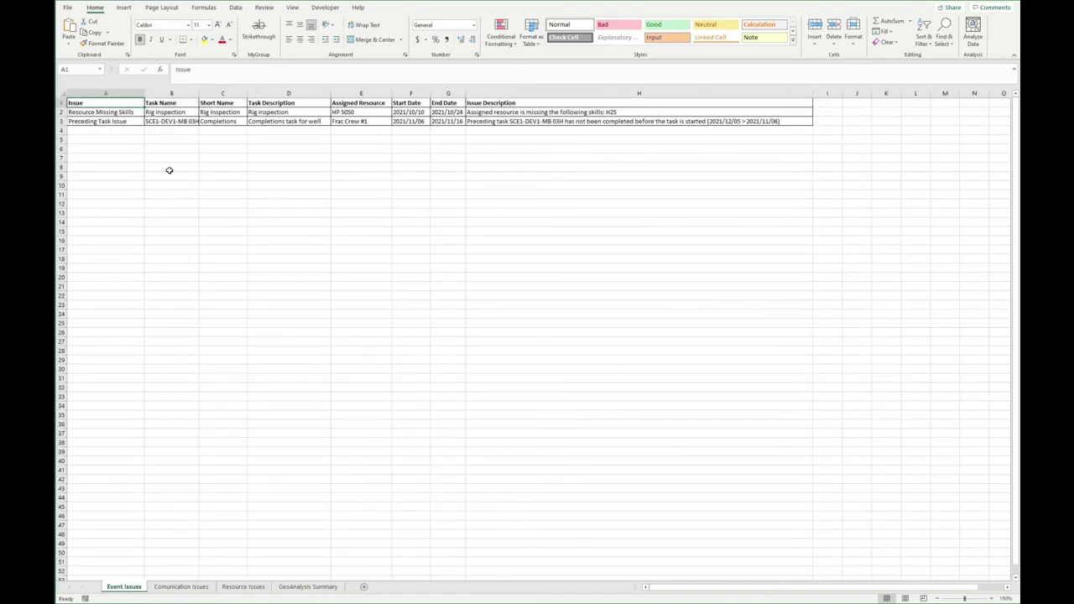
scroll(166, 166, up, 4)
scroll(166, 166, up, 1)
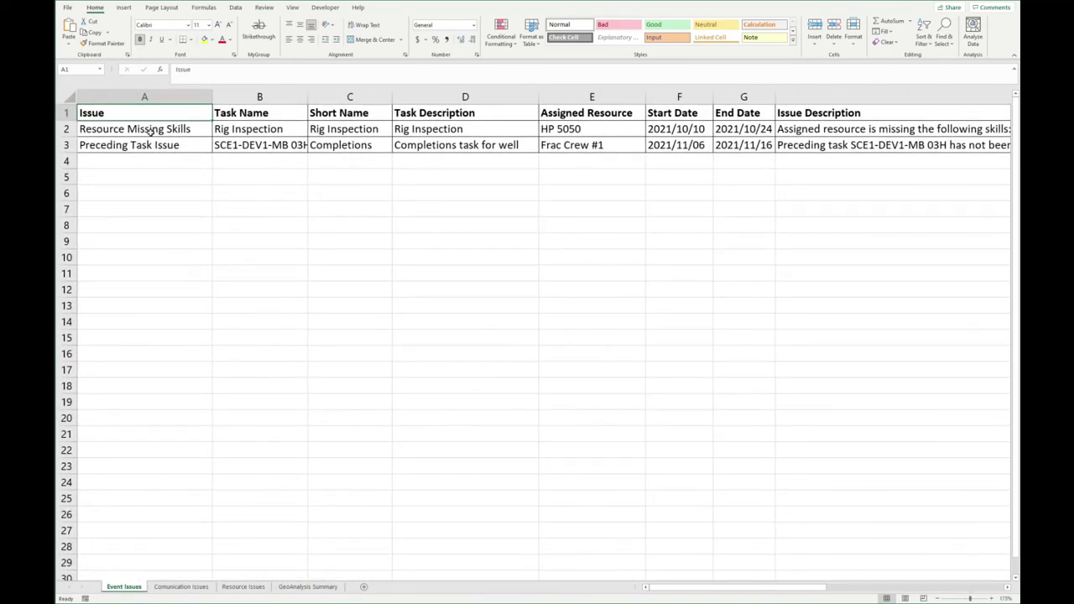
scroll(211, 133, right, 3)
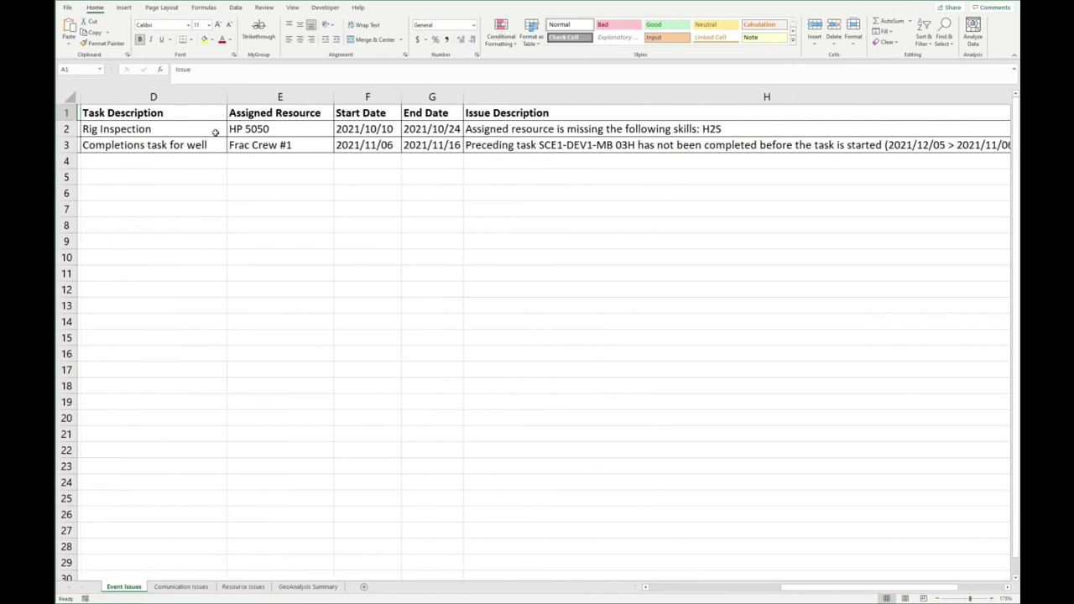
click(555, 131)
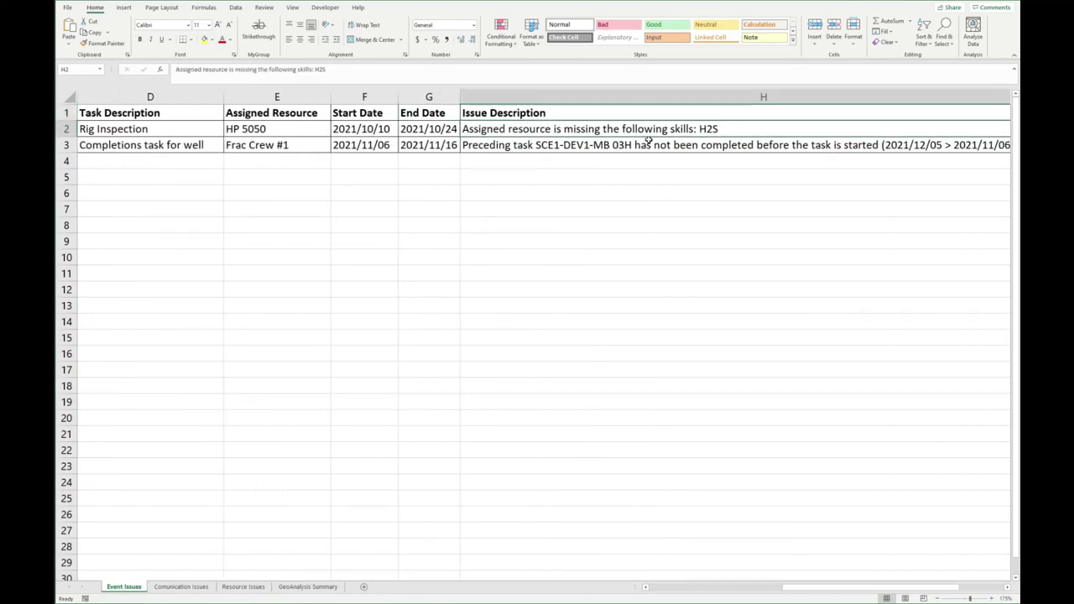
click(201, 587)
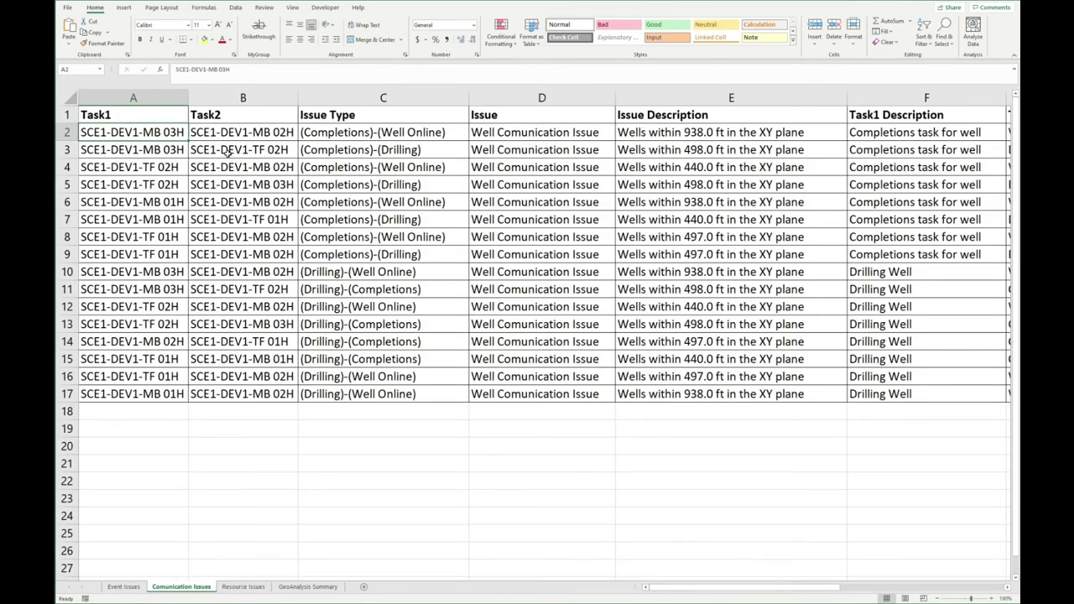
Read the well proximity issue descriptions on the Comunication Issues sheet.
scroll(445, 159, right, 3)
click(358, 149)
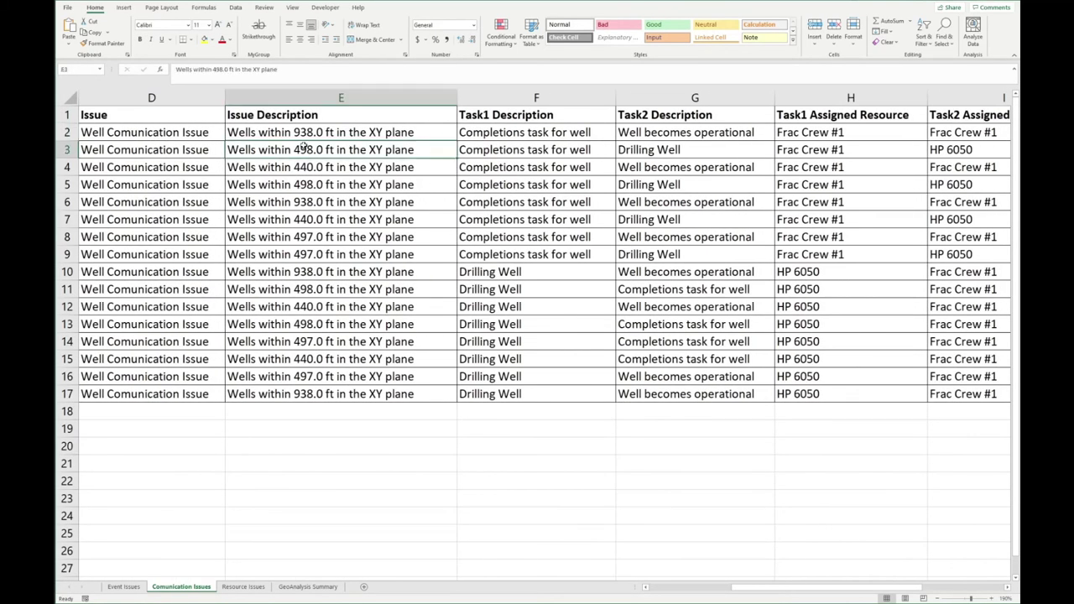
scroll(358, 151, down, 1)
scroll(358, 151, up, 1)
scroll(361, 160, right, 3)
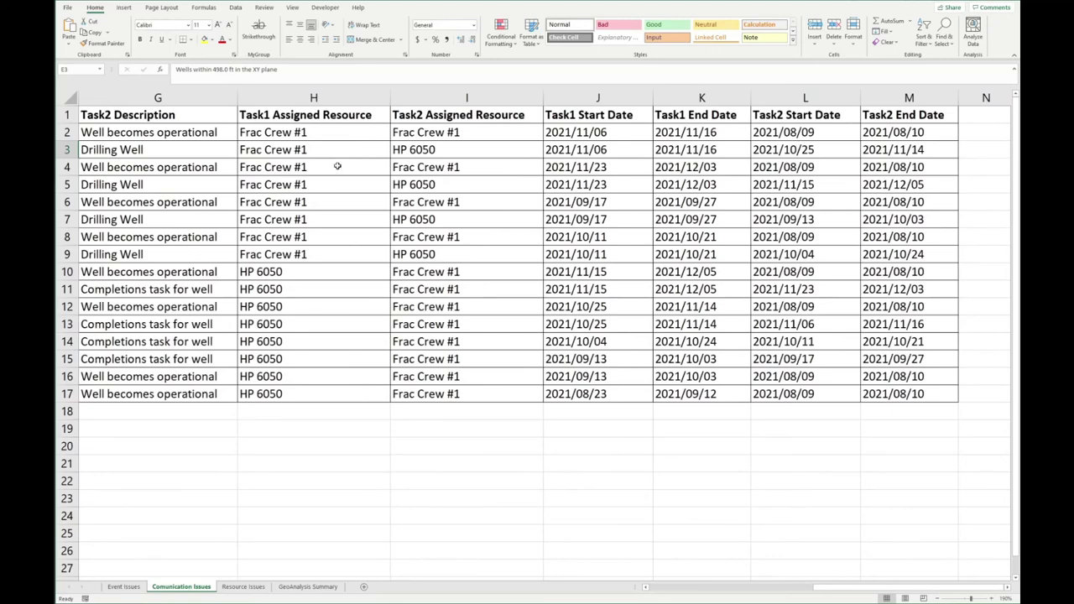
scroll(336, 158, left, 6)
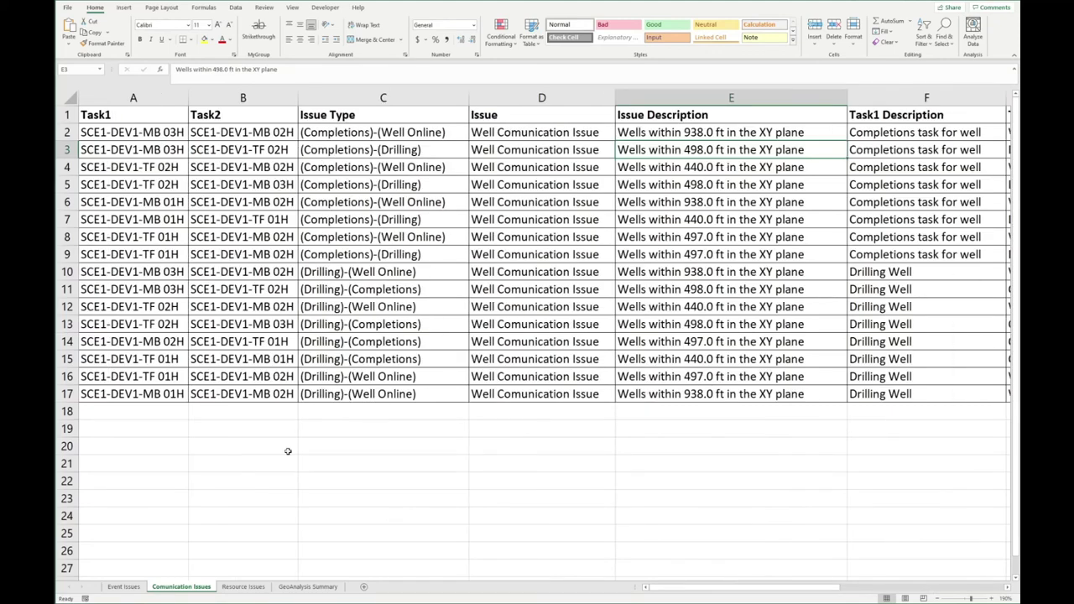
Bring up the Resource Issues sheet flagging HP 5050 as double booked 2021/10/10–2021/10/24.
click(245, 588)
scroll(204, 156, up, 3)
scroll(156, 136, right, 3)
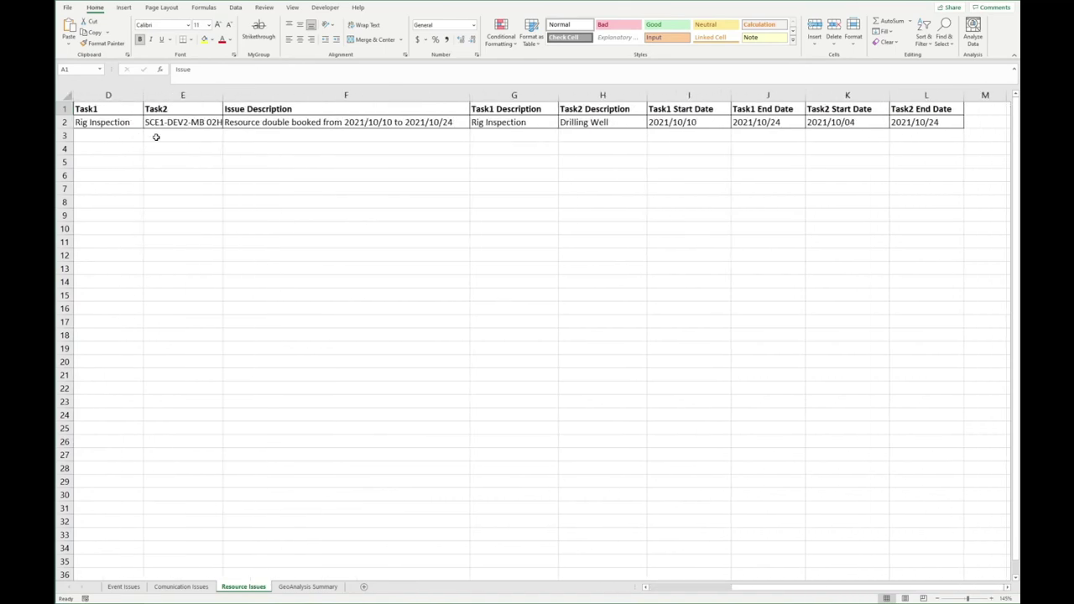
Read cell F2's HP 5050 description: Rig Inspection overlaps Drilling Well by 14 days.
click(256, 125)
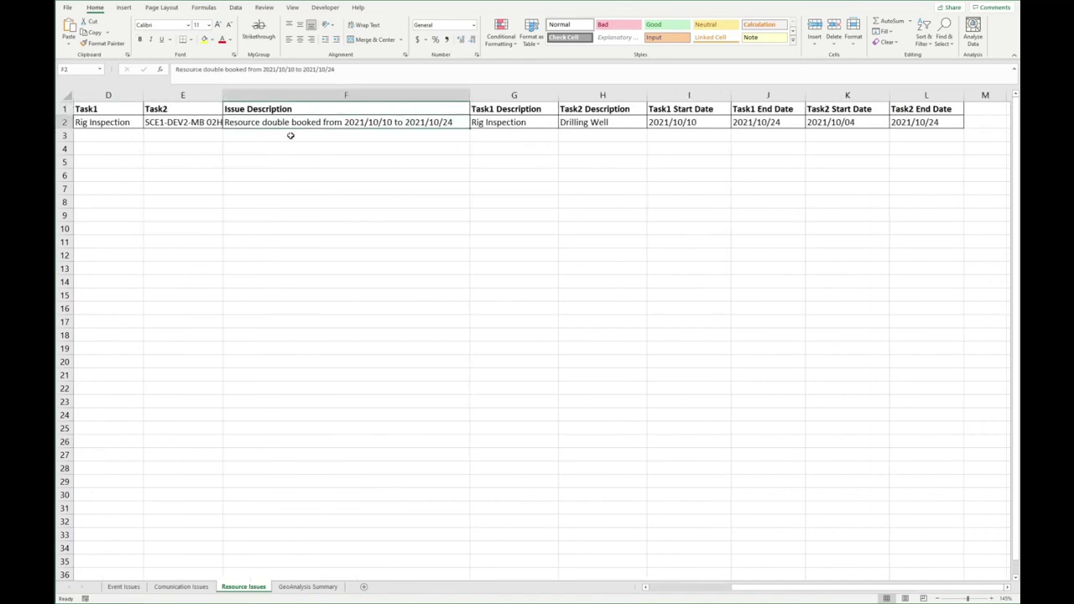
scroll(244, 143, left, 3)
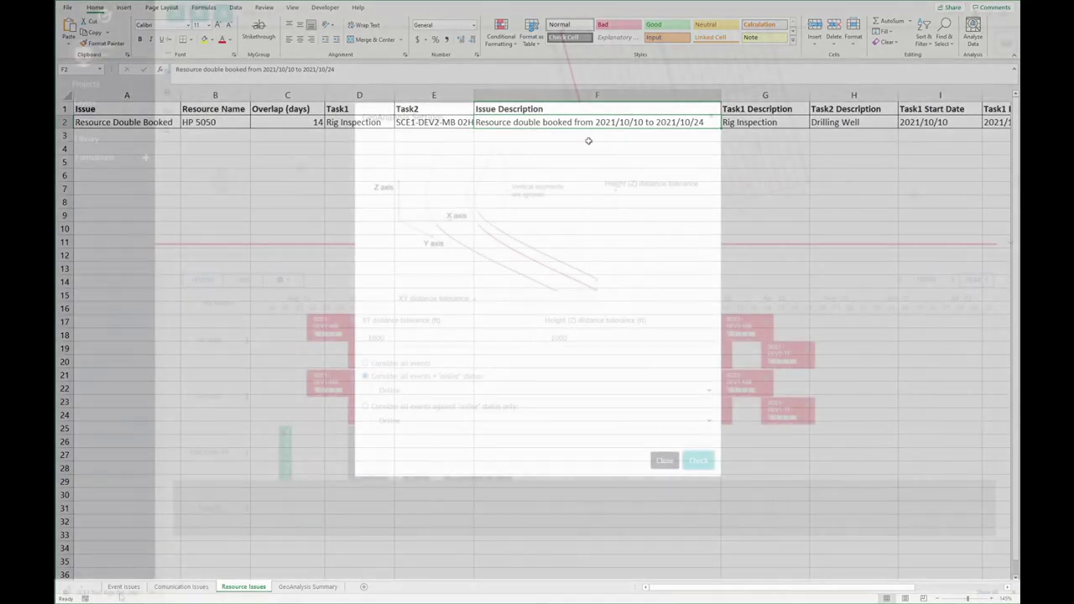